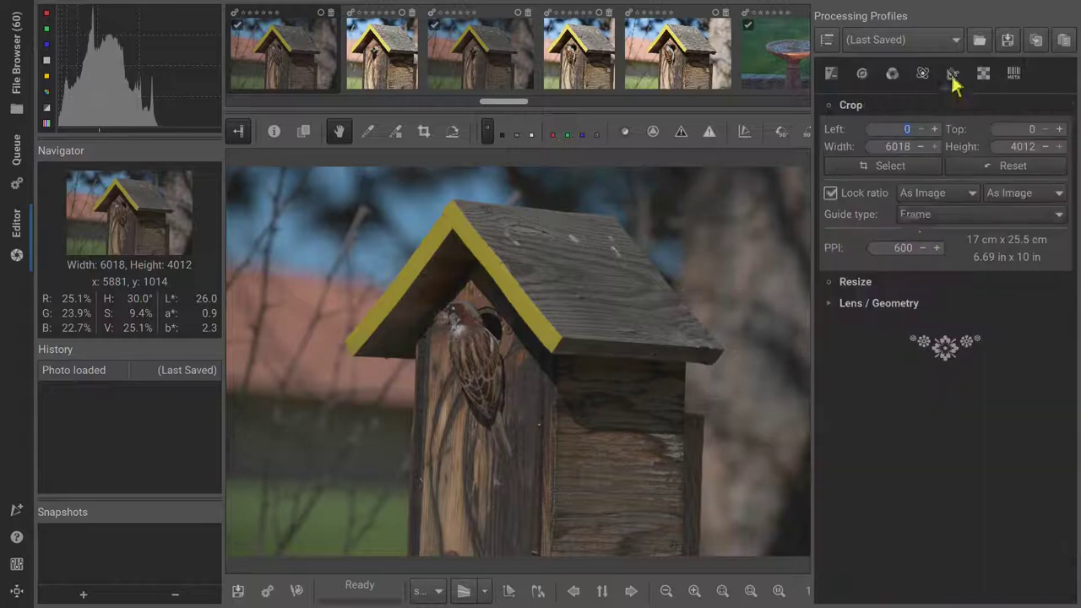
- Set Profiled Lens Correction to the automatically selected lens profile
{"action": "left_click", "coordinate": [833, 304]}
{"action": "scroll", "coordinate": [861, 337], "scroll_direction": "down", "scroll_amount": 3}
{"action": "scroll", "coordinate": [861, 355], "scroll_direction": "down", "scroll_amount": 2}
{"action": "left_click", "coordinate": [903, 397]}
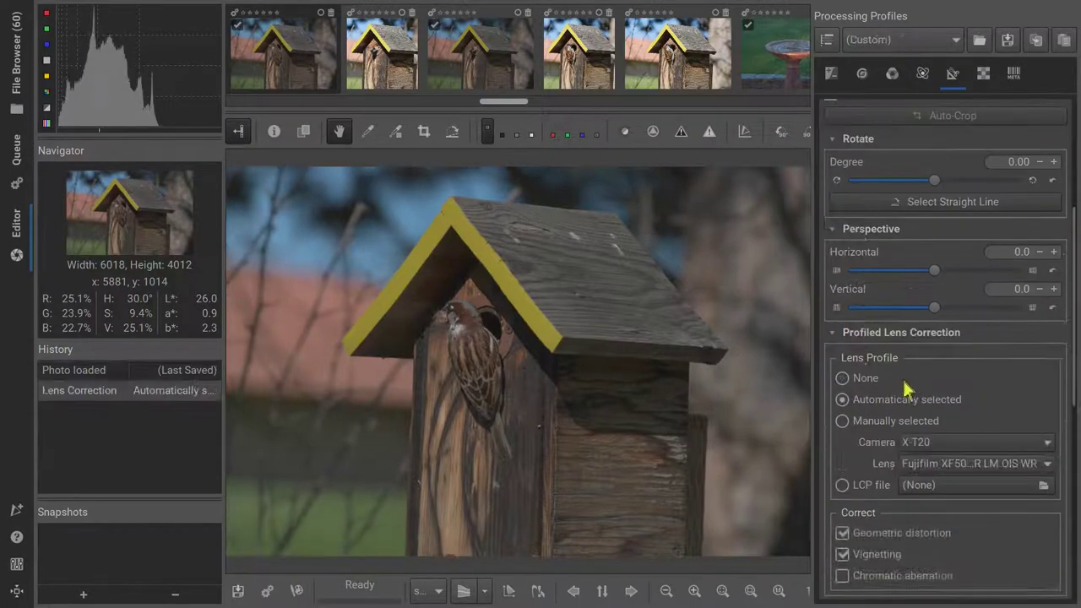
{"action": "scroll", "coordinate": [836, 211], "scroll_direction": "up", "scroll_amount": 5}
- Enable Capture Sharpening in the Raw settings
{"action": "left_click", "coordinate": [982, 74]}
{"action": "left_click", "coordinate": [828, 235]}
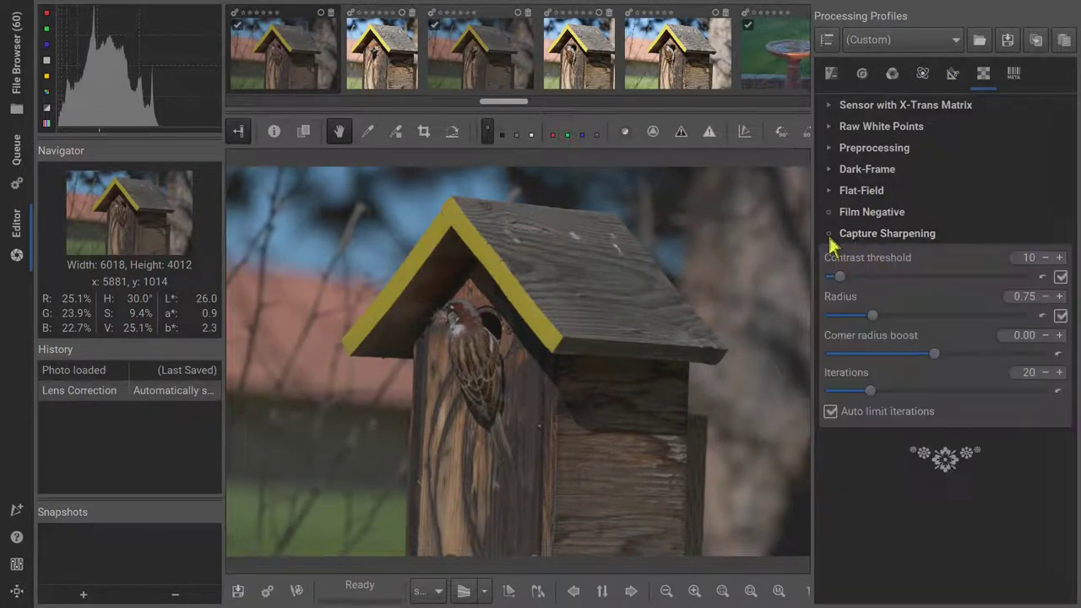
{"action": "left_click", "coordinate": [861, 74]}
- Enable Sharpening with Sharpen only edges checked and Amount 223
{"action": "left_click", "coordinate": [828, 104]}
{"action": "left_click", "coordinate": [750, 591]}
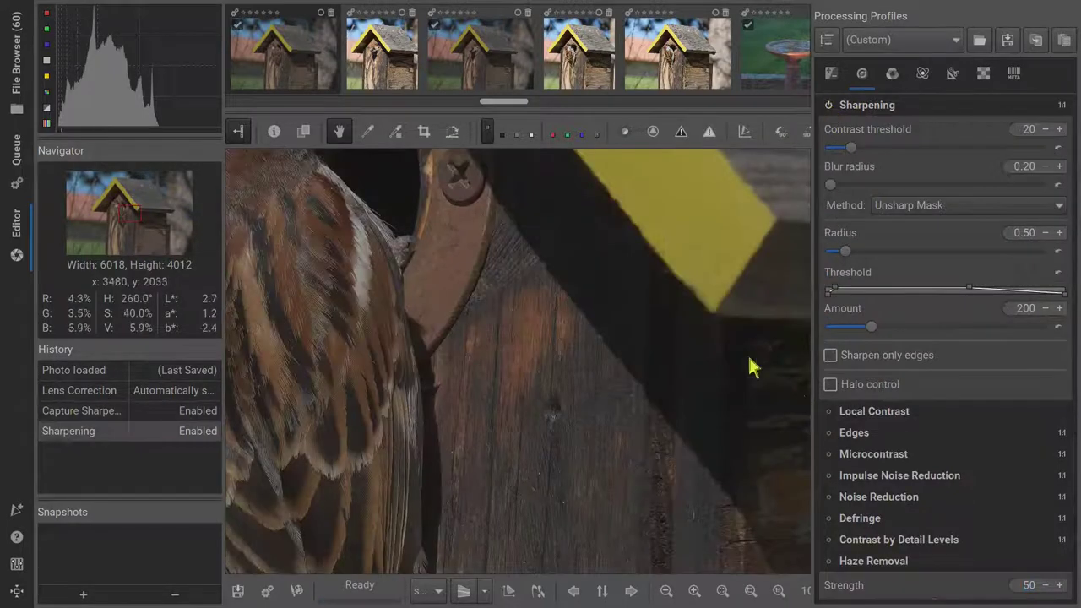
{"action": "scroll", "coordinate": [622, 351], "scroll_direction": "up", "scroll_amount": 2}
{"action": "left_click", "coordinate": [830, 355]}
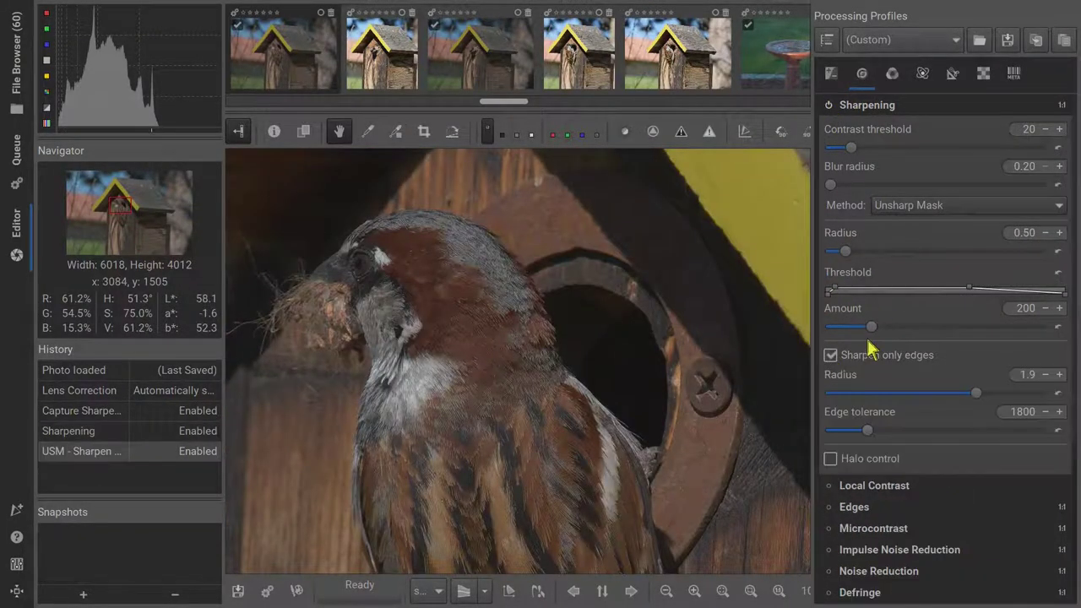
{"action": "left_click_drag", "start_coordinate": [872, 329], "coordinate": [878, 330]}
{"action": "left_click", "coordinate": [751, 590]}
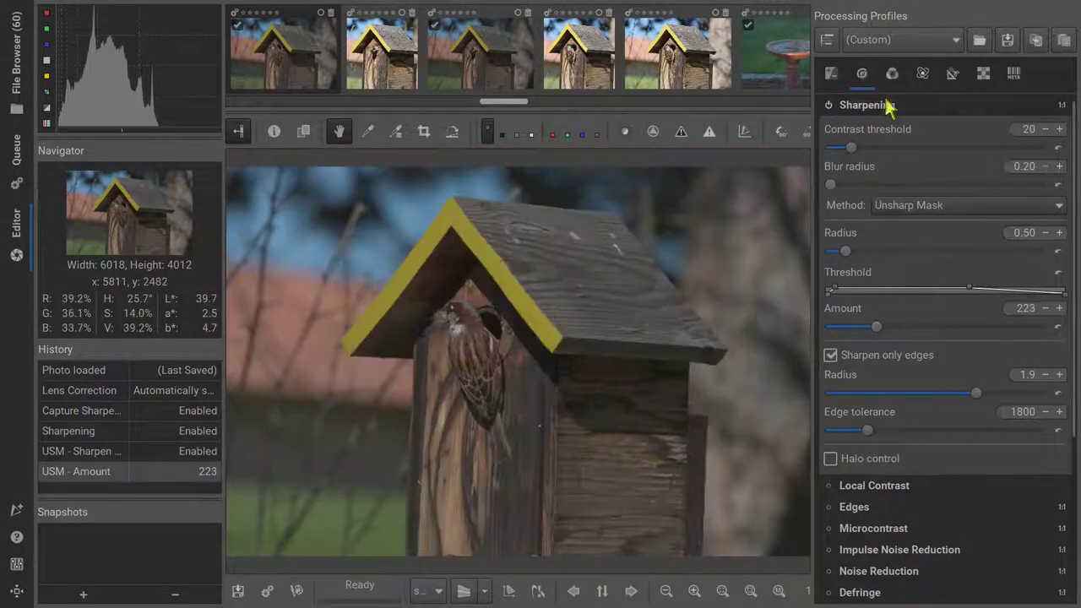
{"action": "left_click", "coordinate": [902, 105]}
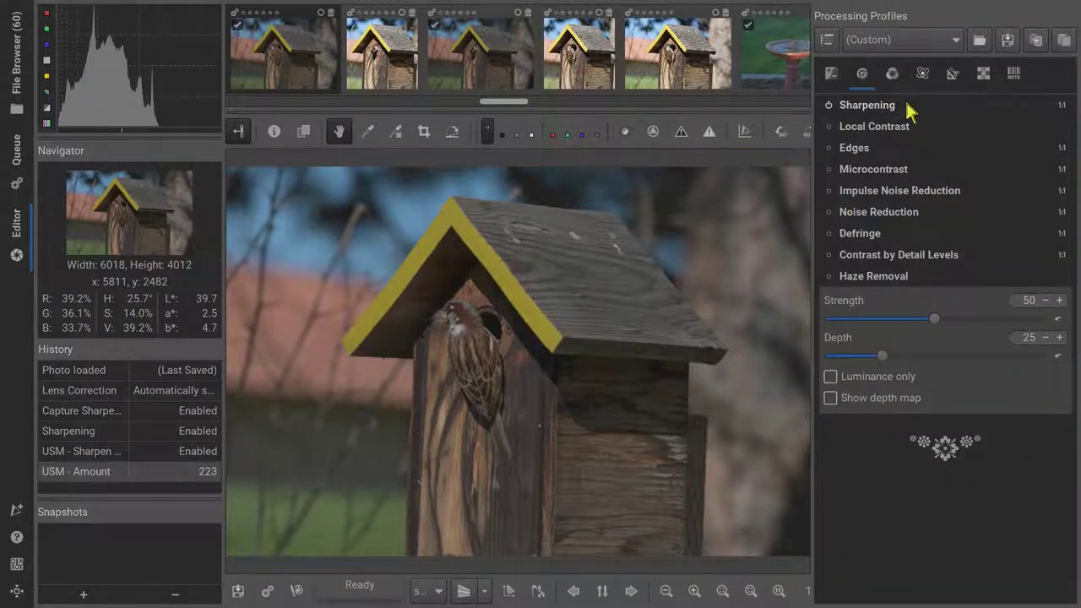
{"action": "left_click", "coordinate": [952, 74]}
{"action": "left_click", "coordinate": [869, 306]}
- Crop to a locked 1:1 square of 2521 × 2521 around the sparrow, with guides hidden afterwards
{"action": "left_click", "coordinate": [936, 193]}
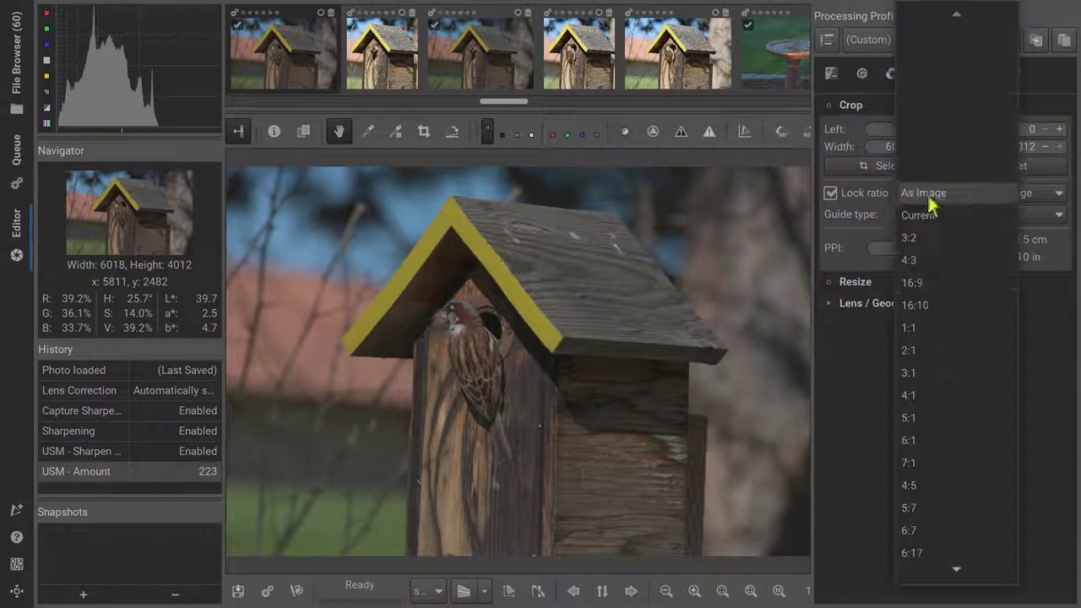
{"action": "left_click", "coordinate": [931, 330]}
{"action": "left_click", "coordinate": [829, 105]}
{"action": "left_click", "coordinate": [937, 213]}
{"action": "left_click", "coordinate": [945, 245]}
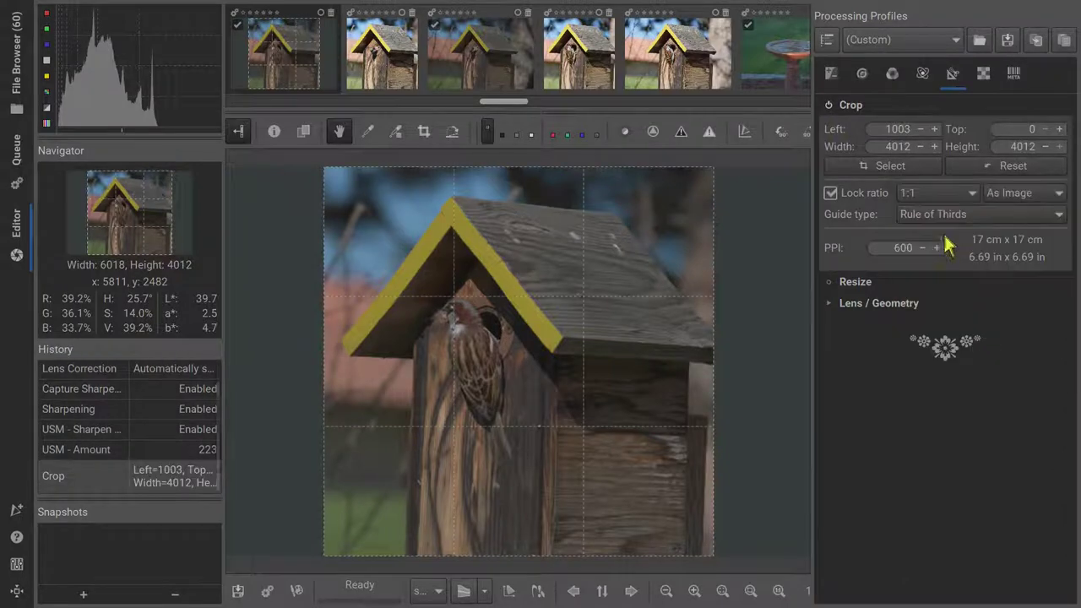
{"action": "left_click_drag", "start_coordinate": [665, 337], "coordinate": [526, 357]}
{"action": "left_click_drag", "start_coordinate": [295, 369], "coordinate": [281, 369]}
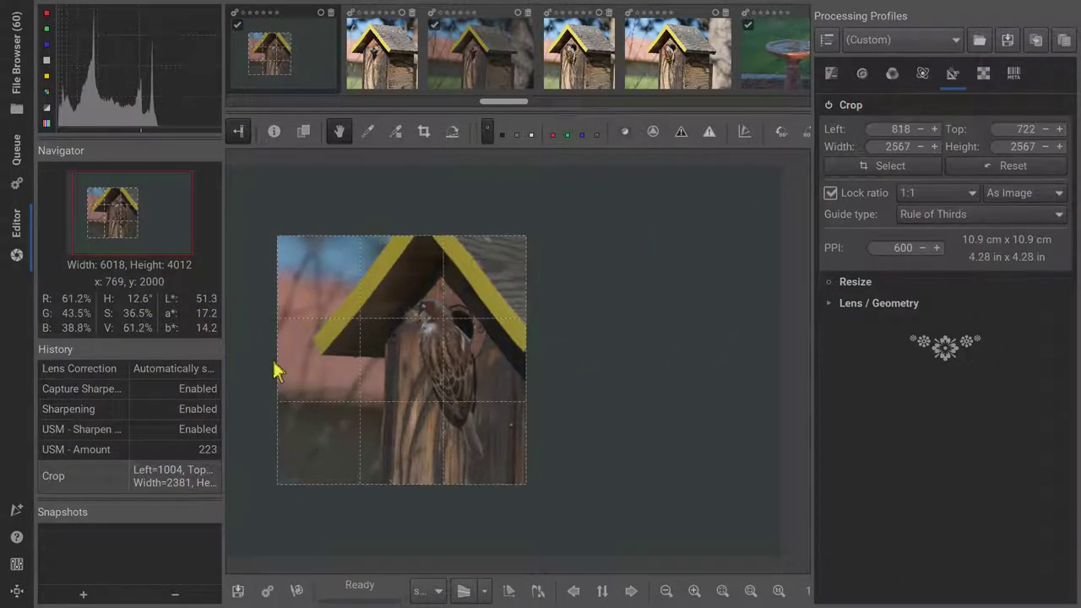
{"action": "left_click", "coordinate": [747, 591]}
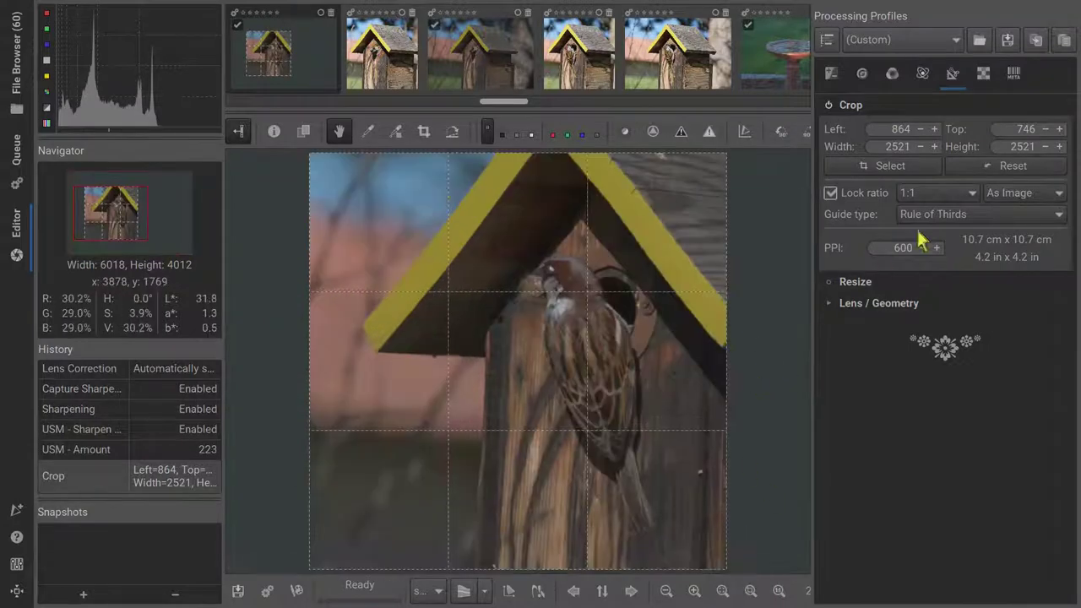
{"action": "left_click", "coordinate": [929, 213]}
{"action": "left_click", "coordinate": [941, 182]}
- Try the Auto-Matched Tone Curve with shadow clipping shown, then turn it off
{"action": "key", "text": "alt+e"}
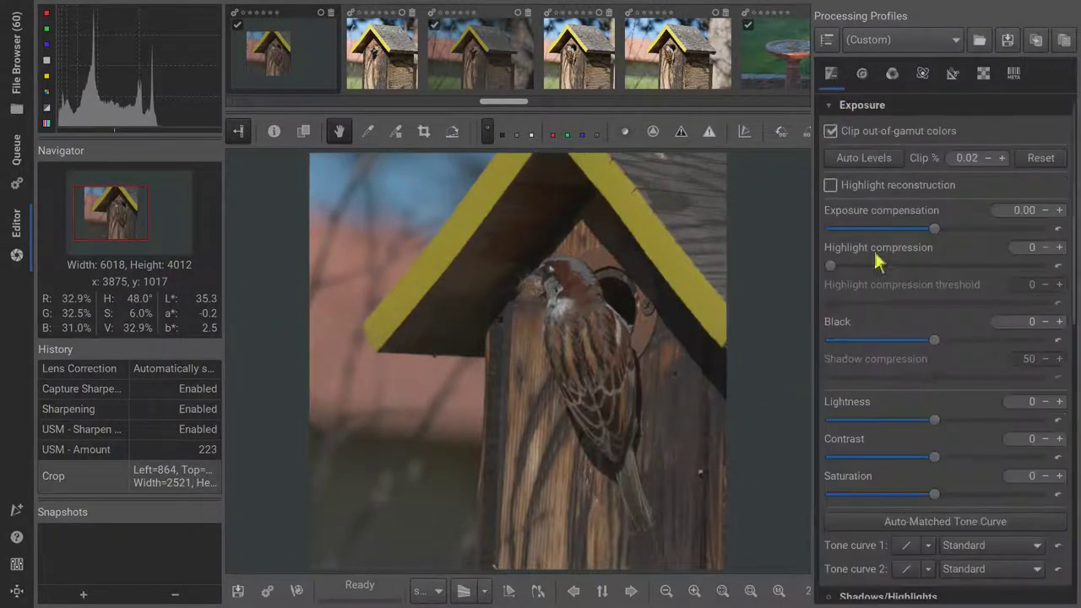
{"action": "scroll", "coordinate": [917, 279], "scroll_direction": "down", "scroll_amount": 5}
{"action": "left_click", "coordinate": [917, 311]}
{"action": "left_click", "coordinate": [710, 134]}
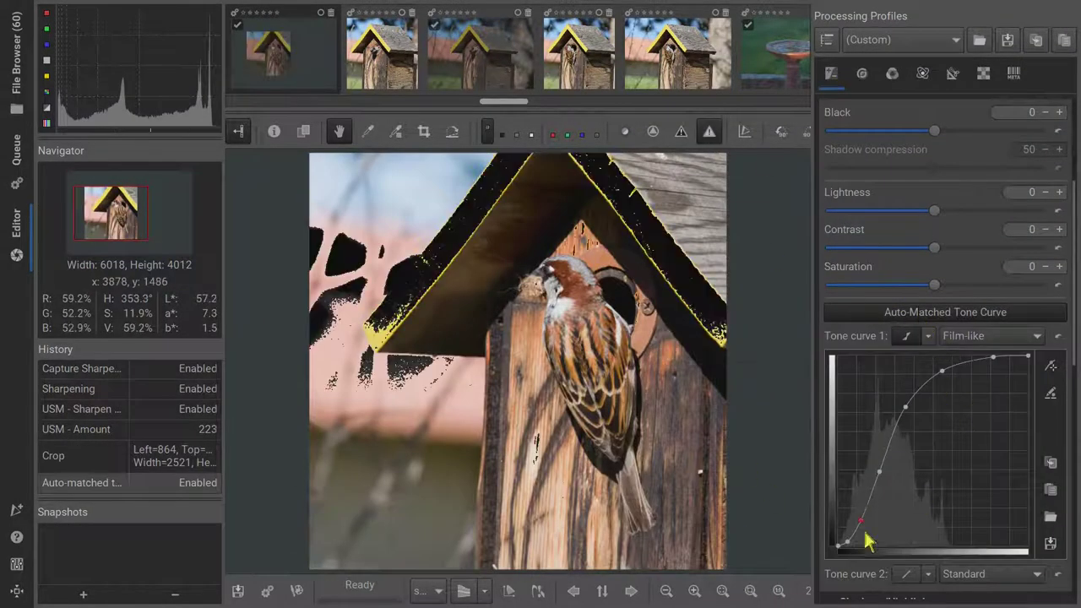
{"action": "left_click", "coordinate": [840, 311]}
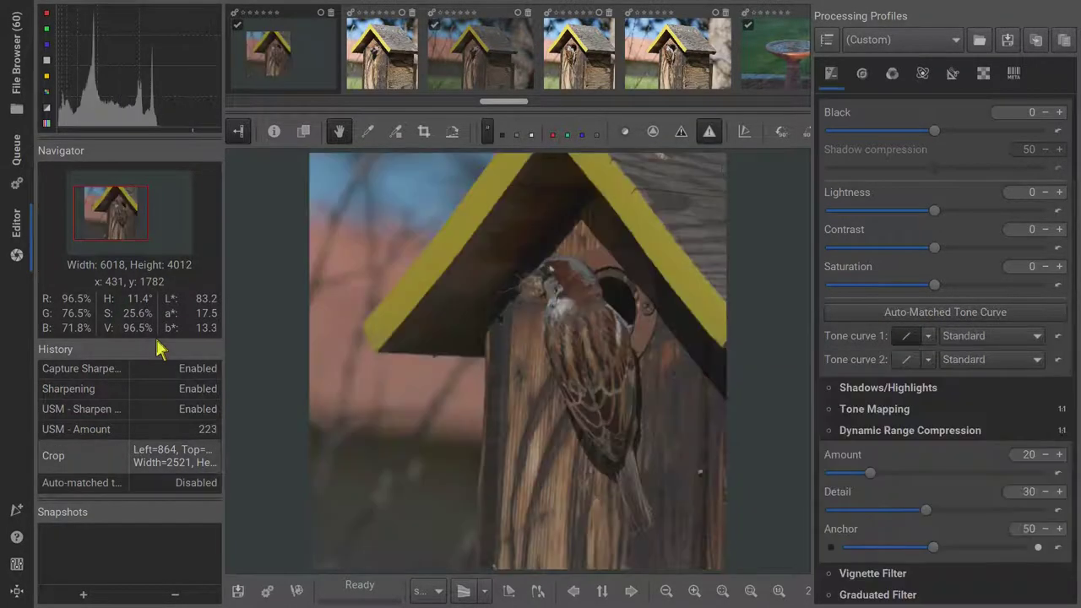
- Make tone curve 1 a custom Film-like curve bent upward to brighten
{"action": "scroll", "coordinate": [940, 242], "scroll_direction": "down", "scroll_amount": 3}
{"action": "left_click", "coordinate": [992, 231]}
{"action": "left_click", "coordinate": [983, 263]}
{"action": "left_click", "coordinate": [928, 230]}
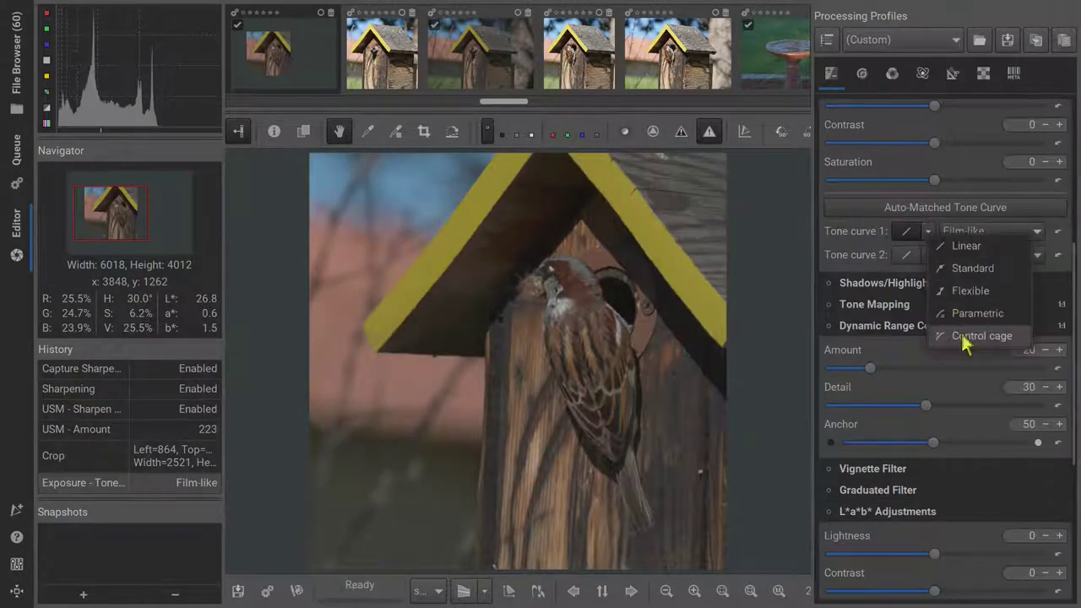
{"action": "left_click", "coordinate": [964, 339]}
{"action": "mouse_move", "coordinate": [980, 306]}
{"action": "left_mouse_down"}
{"action": "mouse_move", "coordinate": [963, 256]}
{"action": "mouse_move", "coordinate": [916, 257]}
{"action": "left_mouse_up"}
- Make tone curve 2 a custom Film-like curve bent down to deepen shadows
{"action": "scroll", "coordinate": [937, 304], "scroll_direction": "down", "scroll_amount": 3}
{"action": "left_click", "coordinate": [948, 313]}
{"action": "left_click", "coordinate": [980, 355]}
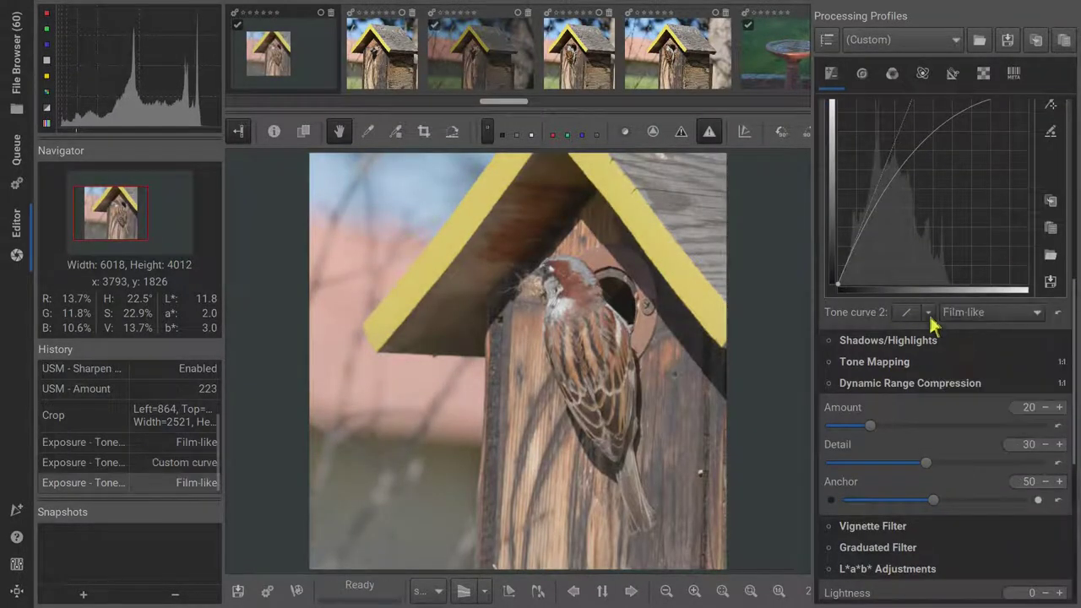
{"action": "left_click", "coordinate": [928, 312]}
{"action": "left_click", "coordinate": [955, 354]}
{"action": "scroll", "coordinate": [929, 388], "scroll_direction": "down", "scroll_amount": 1}
{"action": "left_click_drag", "start_coordinate": [900, 426], "coordinate": [879, 469]}
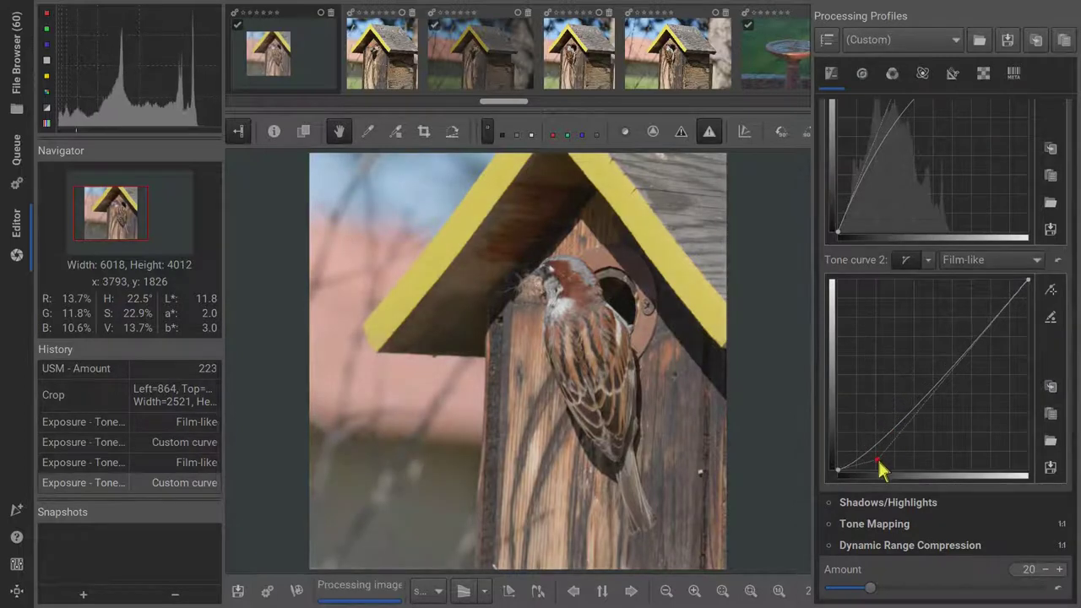
- Fine-tune the tone curves and set exposure compensation to 0.11
{"action": "scroll", "coordinate": [915, 359], "scroll_direction": "up", "scroll_amount": 4}
{"action": "left_click_drag", "start_coordinate": [917, 258], "coordinate": [887, 258]}
{"action": "scroll", "coordinate": [910, 294], "scroll_direction": "down", "scroll_amount": 4}
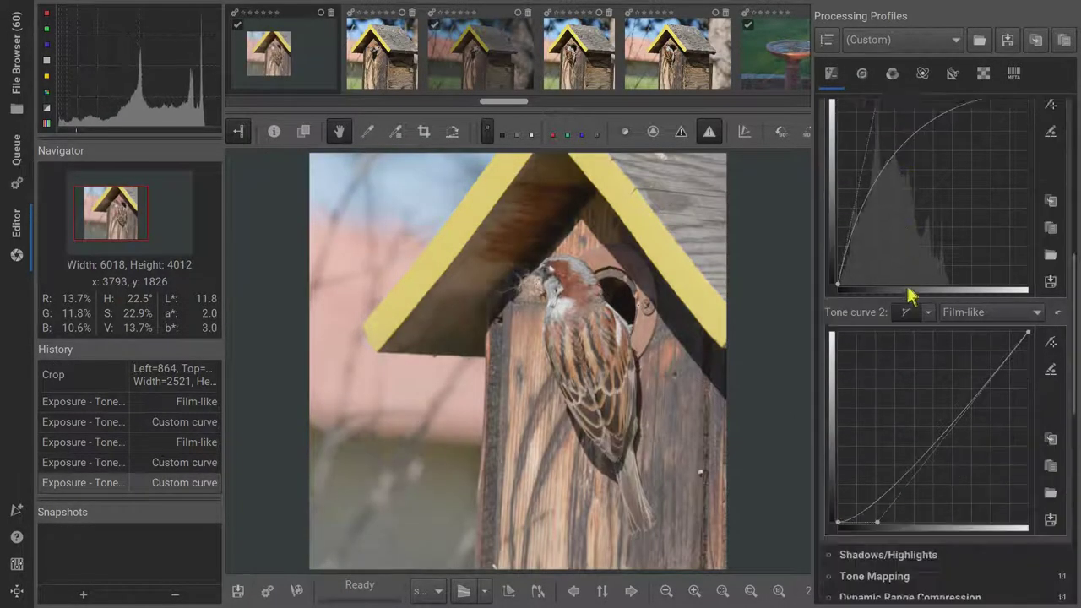
{"action": "scroll", "coordinate": [895, 379], "scroll_direction": "down", "scroll_amount": 1}
{"action": "left_click_drag", "start_coordinate": [883, 475], "coordinate": [894, 481]}
{"action": "scroll", "coordinate": [957, 313], "scroll_direction": "up", "scroll_amount": 5}
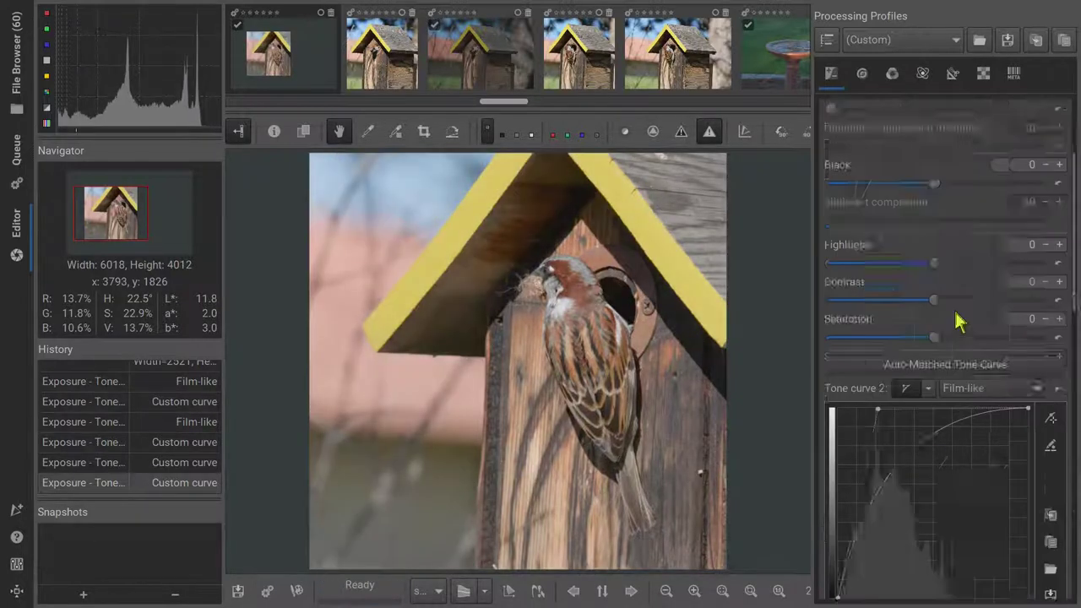
{"action": "scroll", "coordinate": [936, 234], "scroll_direction": "up", "scroll_amount": 2}
{"action": "left_click_drag", "start_coordinate": [934, 230], "coordinate": [938, 233]}
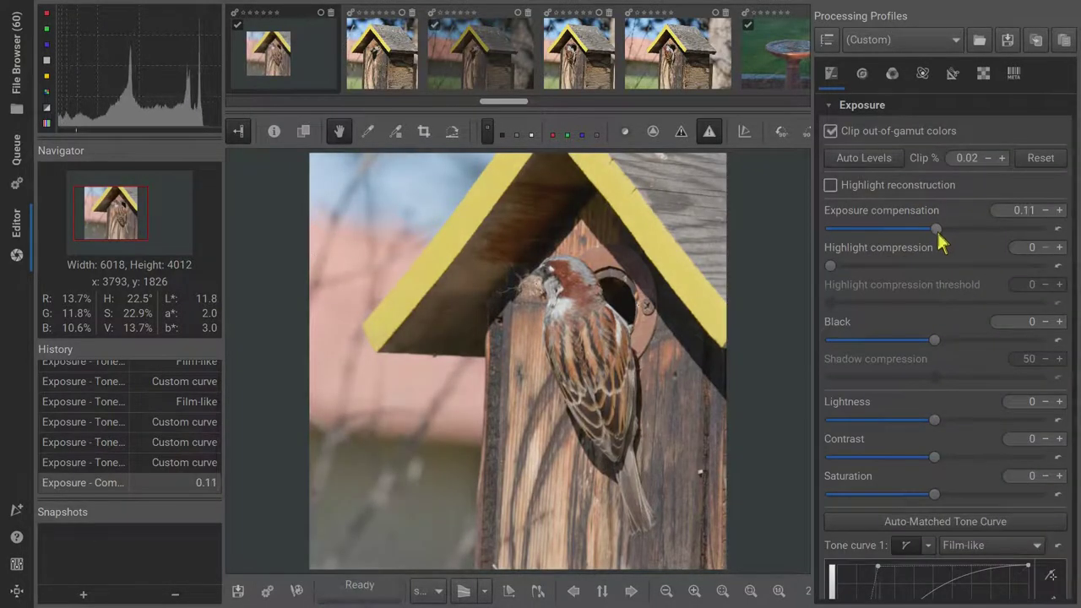
{"action": "scroll", "coordinate": [943, 282], "scroll_direction": "down", "scroll_amount": 4}
{"action": "scroll", "coordinate": [940, 290], "scroll_direction": "down", "scroll_amount": 3}
{"action": "scroll", "coordinate": [126, 405], "scroll_direction": "up", "scroll_amount": 5}
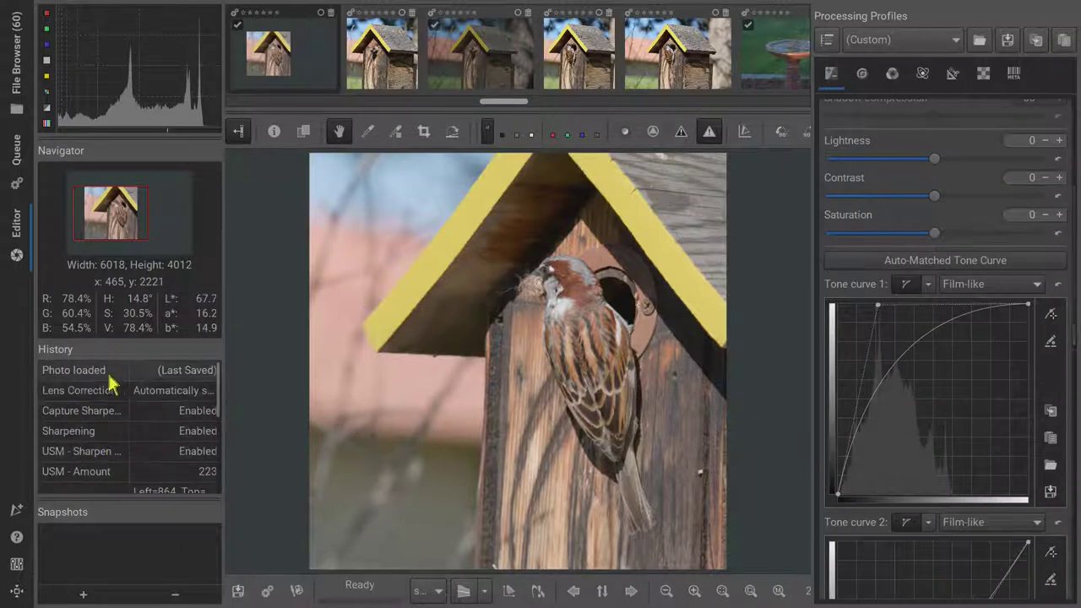
- Compare with the original, nudge the second curve's lower point right, and check the sparrow at 100%
{"action": "left_click", "coordinate": [173, 369]}
{"action": "scroll", "coordinate": [122, 413], "scroll_direction": "down", "scroll_amount": 5}
{"action": "left_click", "coordinate": [118, 482]}
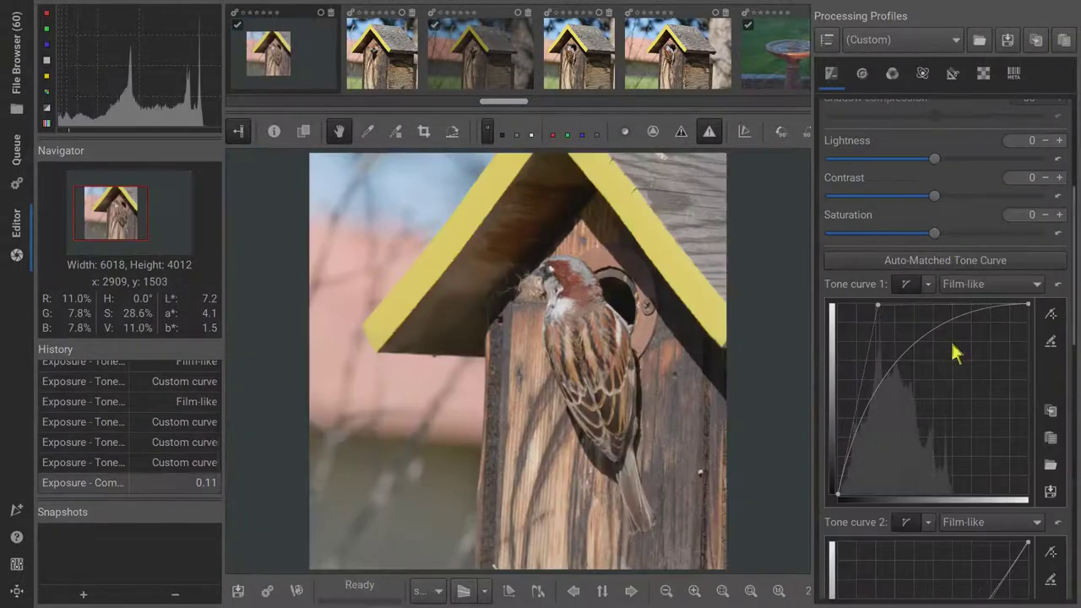
{"action": "scroll", "coordinate": [952, 355], "scroll_direction": "down", "scroll_amount": 5}
{"action": "left_click_drag", "start_coordinate": [906, 471], "coordinate": [913, 471]}
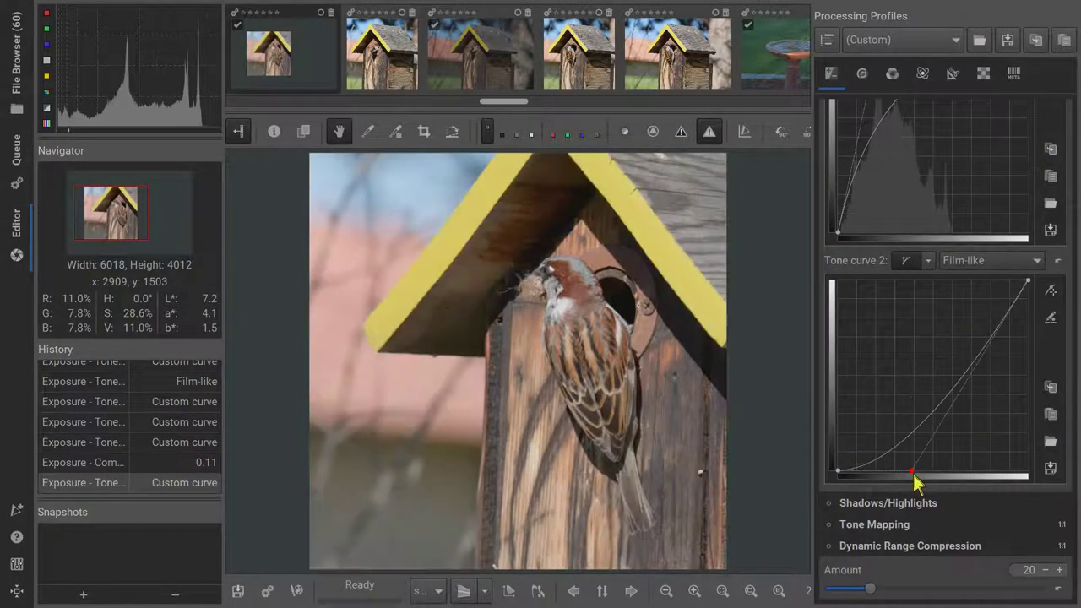
{"action": "left_click", "coordinate": [779, 590]}
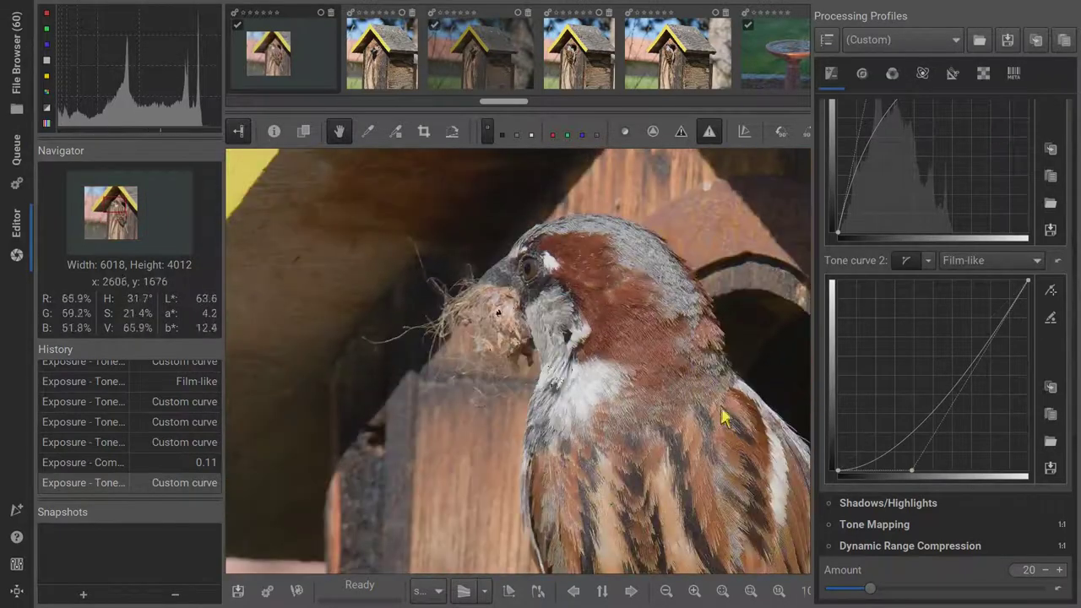
{"action": "left_click", "coordinate": [749, 590]}
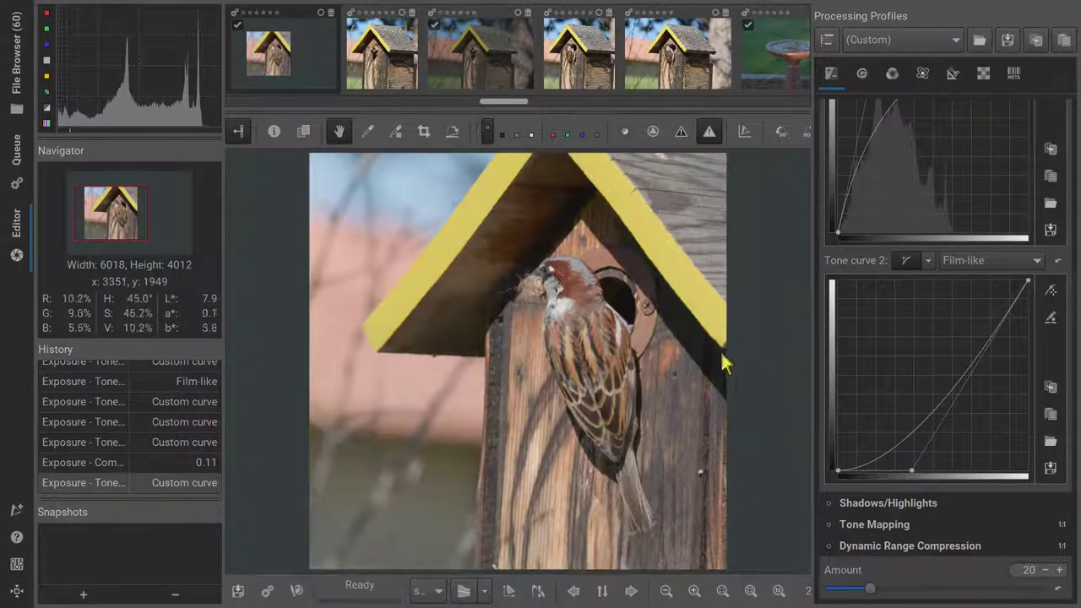
{"action": "scroll", "coordinate": [935, 158], "scroll_direction": "up", "scroll_amount": 2}
{"action": "left_click", "coordinate": [833, 111]}
- Enable L*a*b* Adjustments and raise orange hues on a Flexible LH curve
{"action": "scroll", "coordinate": [832, 169], "scroll_direction": "down", "scroll_amount": 2}
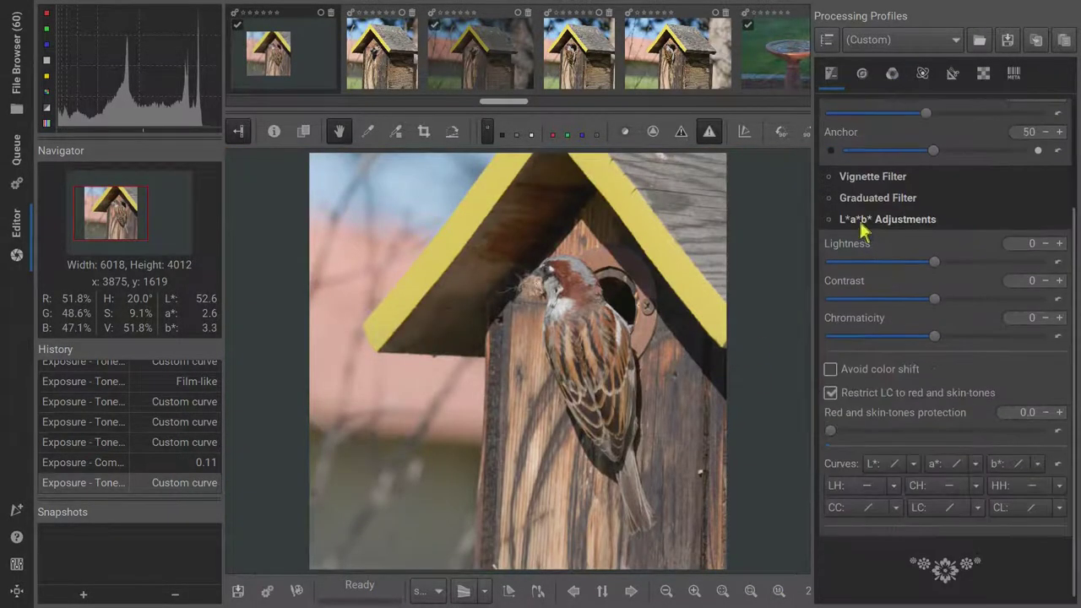
{"action": "left_click", "coordinate": [828, 219]}
{"action": "left_click", "coordinate": [893, 487]}
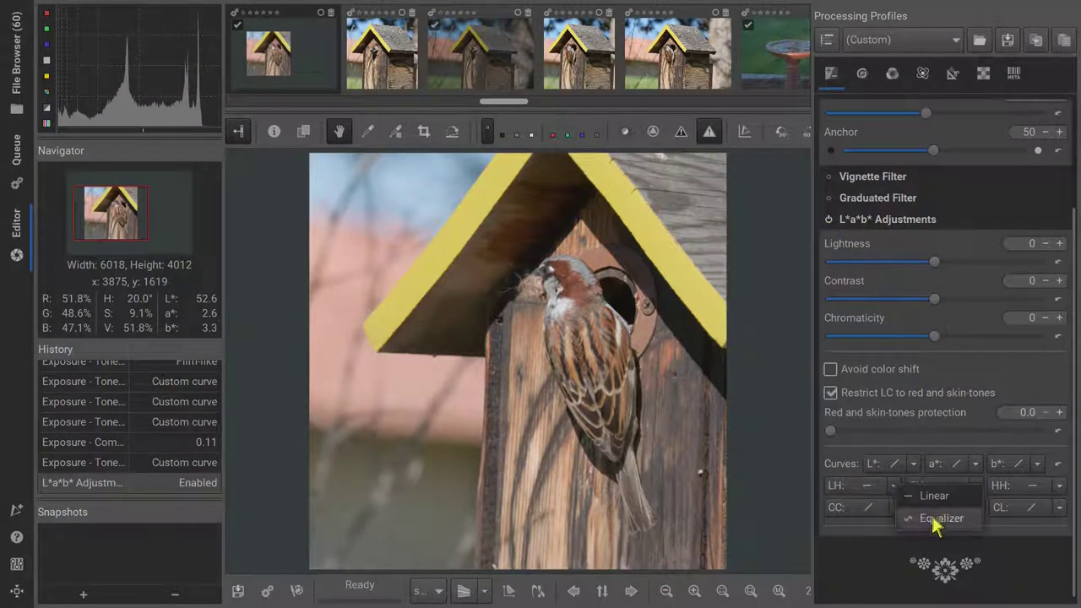
{"action": "left_click", "coordinate": [902, 515]}
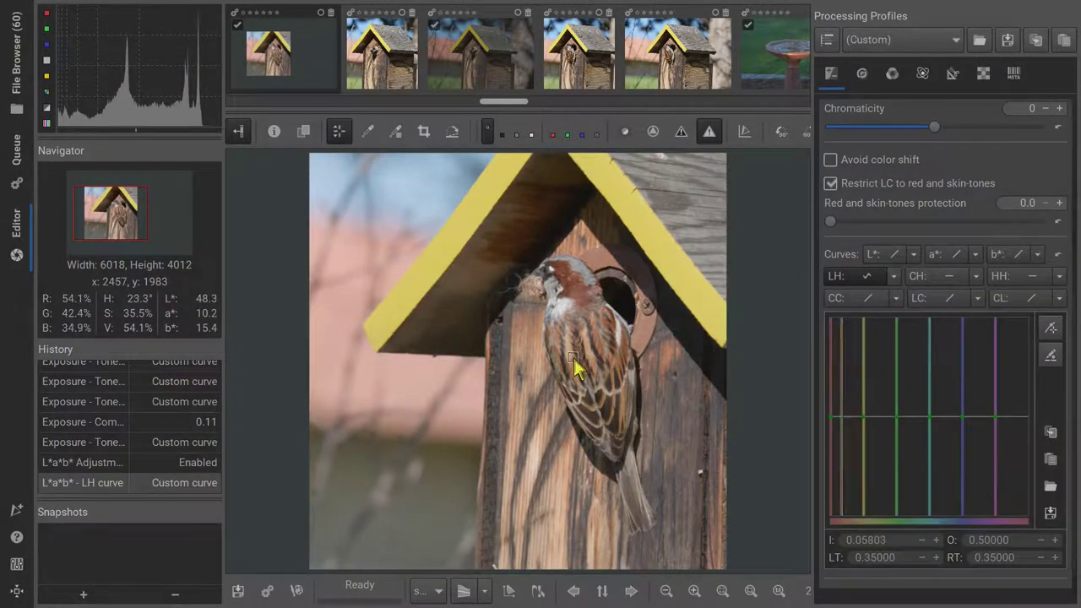
{"action": "mouse_move", "coordinate": [839, 397]}
{"action": "left_mouse_down"}
{"action": "mouse_move", "coordinate": [843, 374]}
{"action": "mouse_move", "coordinate": [843, 404]}
{"action": "left_mouse_up"}
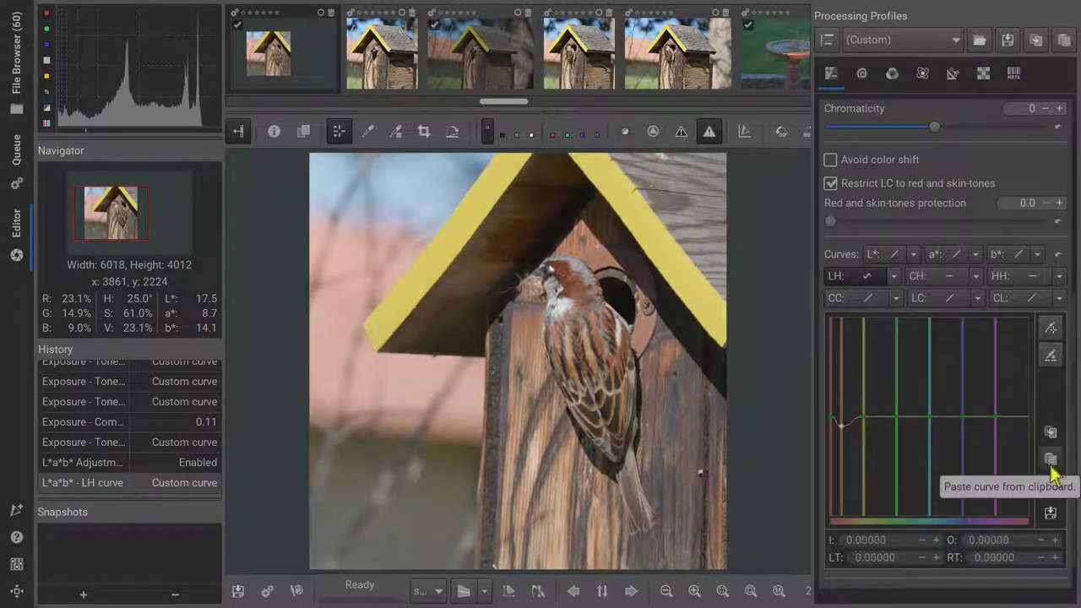
{"action": "left_click", "coordinate": [862, 410]}
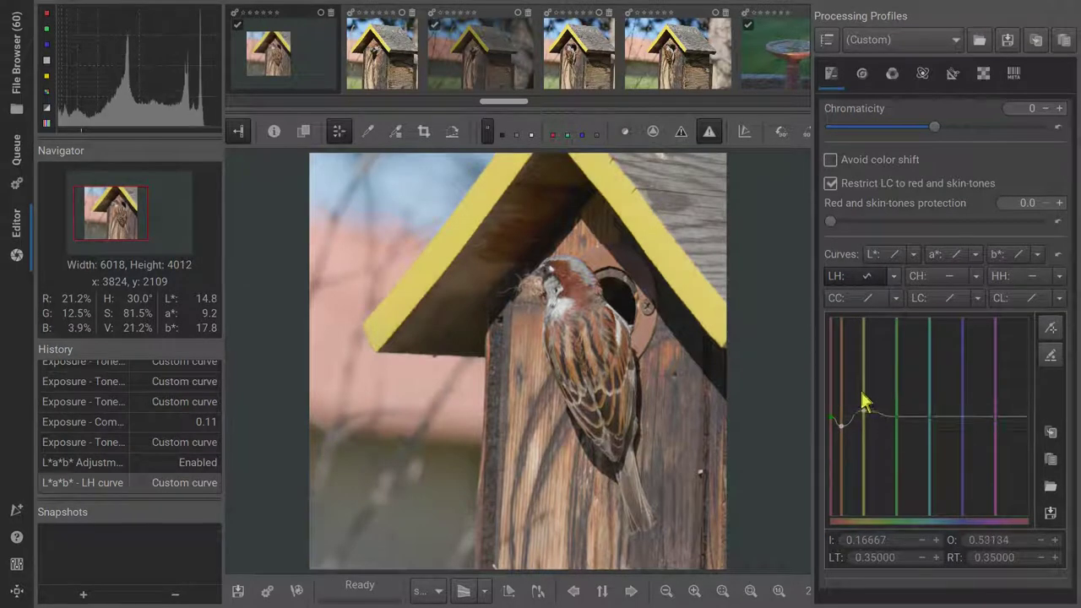
- Copy the LH curve into the CH curve and shape its orange chroma peak
{"action": "left_click", "coordinate": [975, 275]}
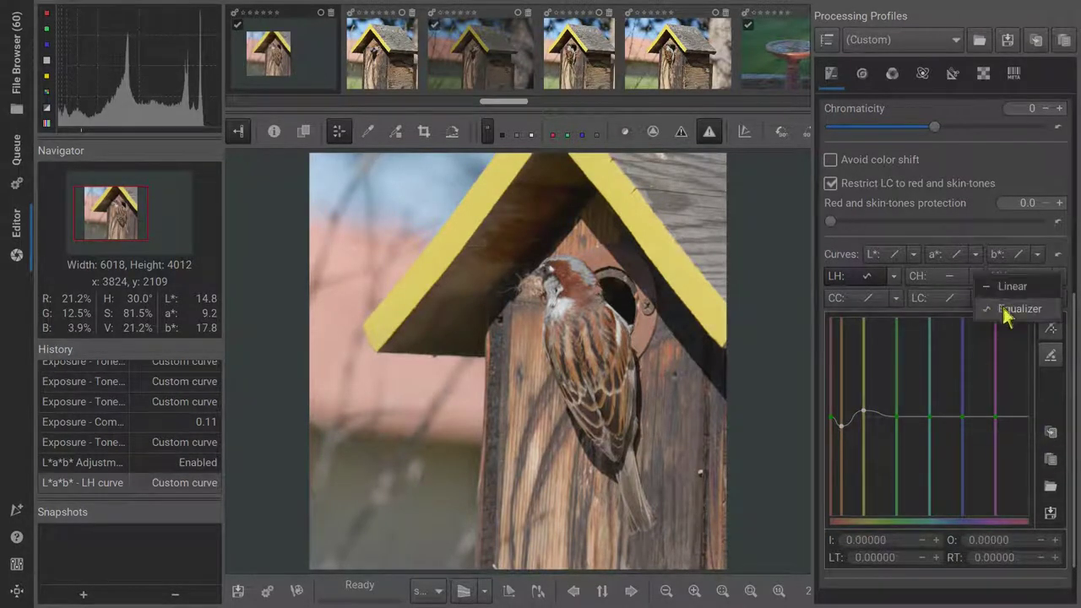
{"action": "left_click", "coordinate": [1013, 311]}
{"action": "left_click", "coordinate": [1051, 458]}
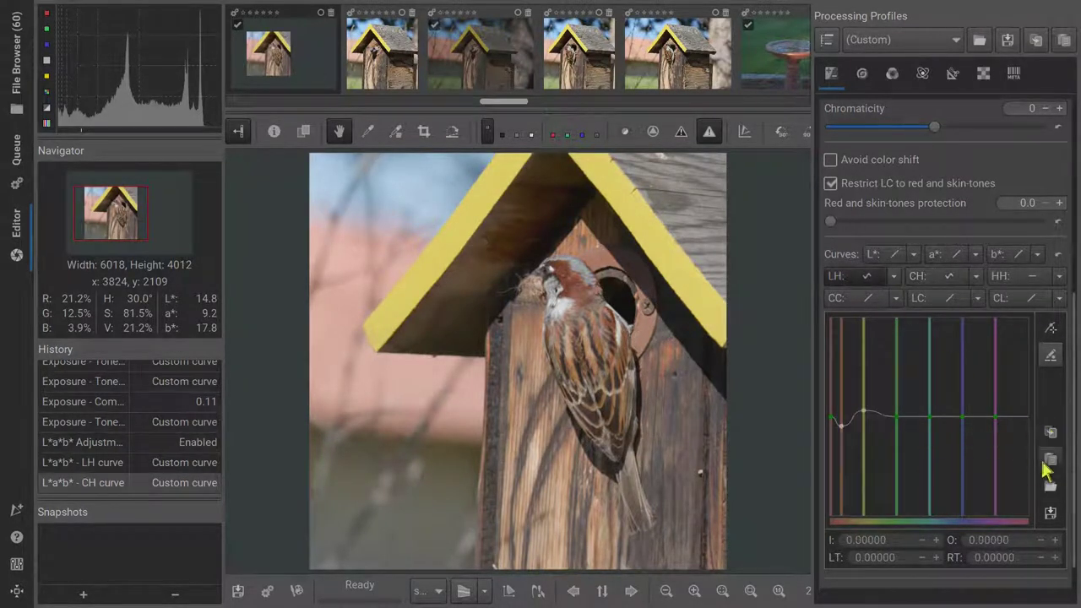
{"action": "left_click", "coordinate": [1059, 275]}
{"action": "left_click", "coordinate": [983, 289]}
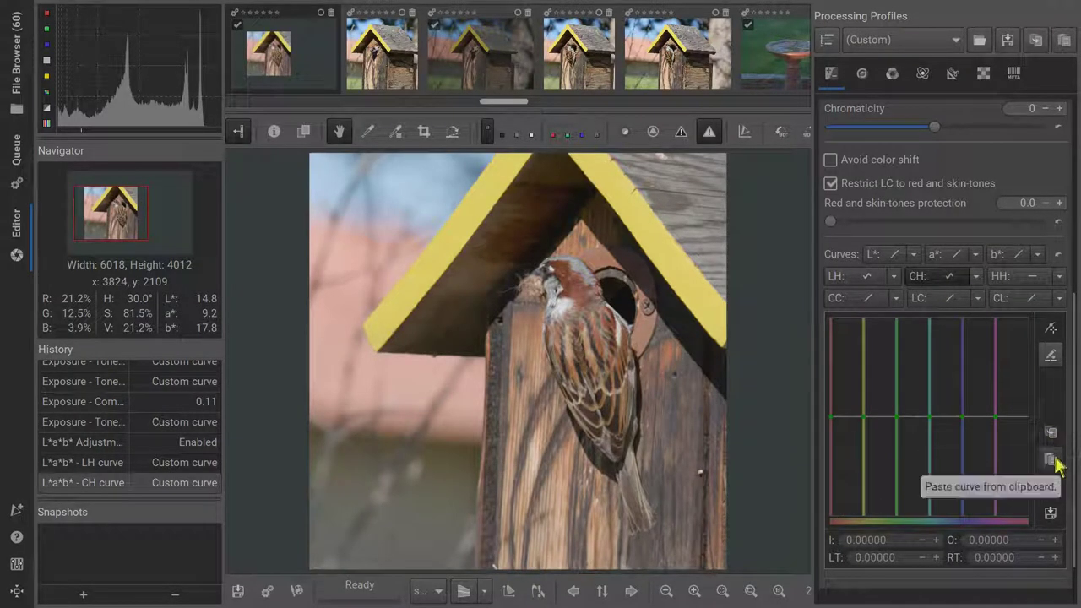
{"action": "left_click_drag", "start_coordinate": [843, 393], "coordinate": [833, 353]}
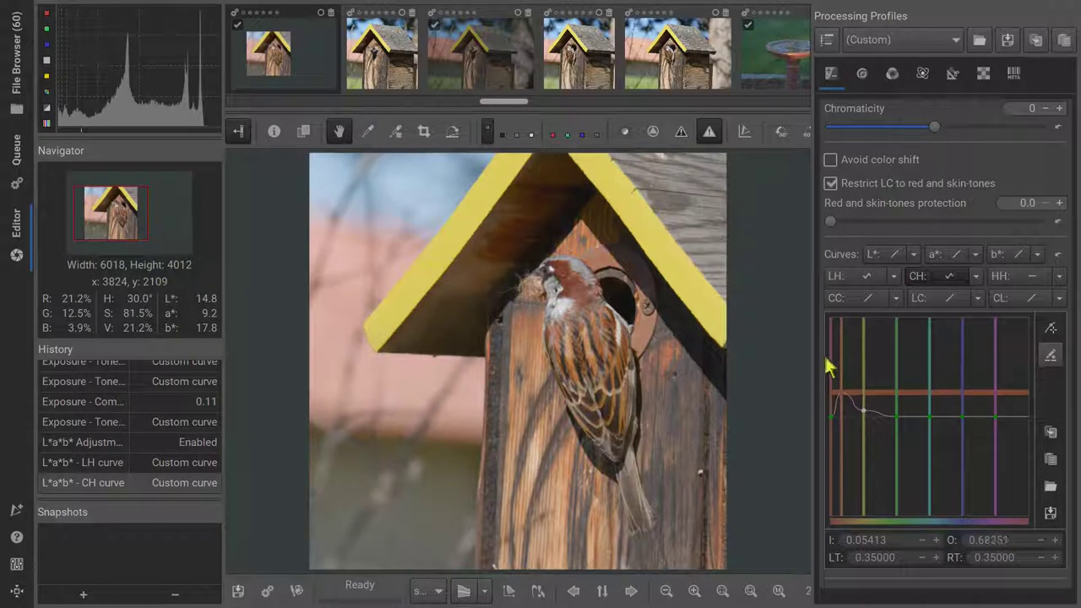
{"action": "left_click_drag", "start_coordinate": [833, 355], "coordinate": [826, 363]}
- Compare against the pre-curve version, then send the edited photo to GIMP
{"action": "scroll", "coordinate": [92, 386], "scroll_direction": "up", "scroll_amount": 5}
{"action": "left_click", "coordinate": [93, 388]}
{"action": "scroll", "coordinate": [121, 410], "scroll_direction": "down", "scroll_amount": 5}
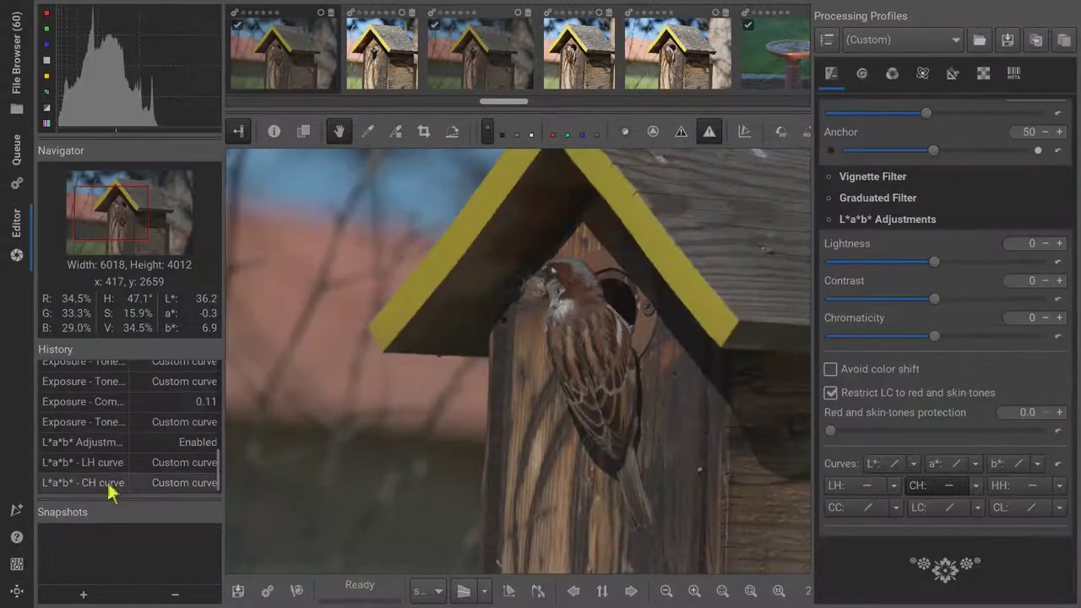
{"action": "left_click", "coordinate": [109, 482]}
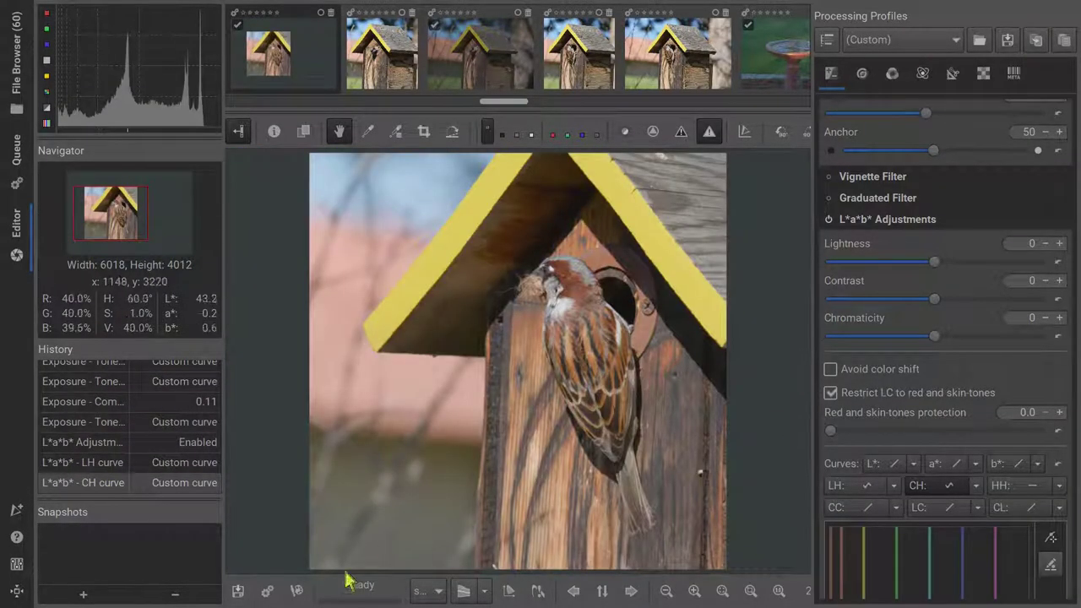
{"action": "left_click", "coordinate": [296, 591]}
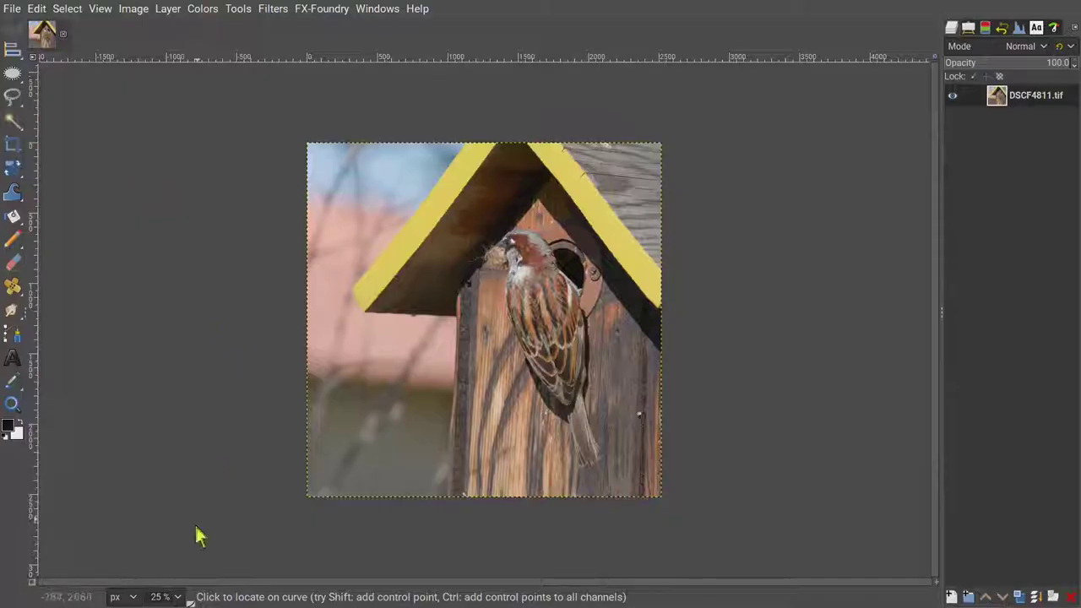
- Zoom to 100% and select the Healing tool from the clone tool group
{"action": "left_click", "coordinate": [157, 597]}
{"action": "left_click", "coordinate": [164, 526]}
{"action": "left_click_drag", "start_coordinate": [938, 313], "coordinate": [940, 439]}
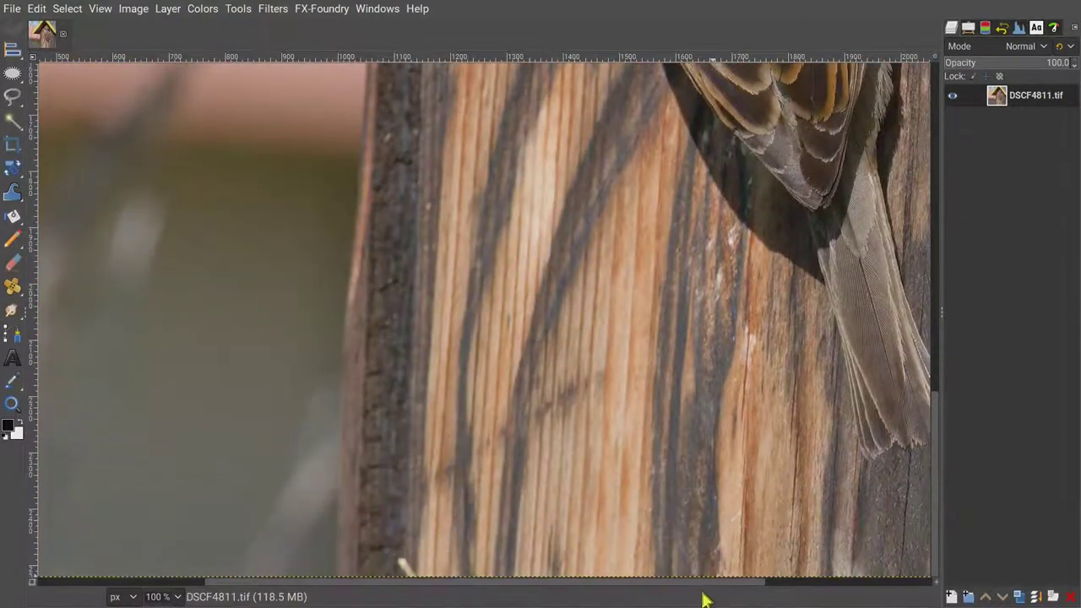
{"action": "left_click_drag", "start_coordinate": [704, 584], "coordinate": [957, 552]}
{"action": "left_click", "coordinate": [79, 332]}
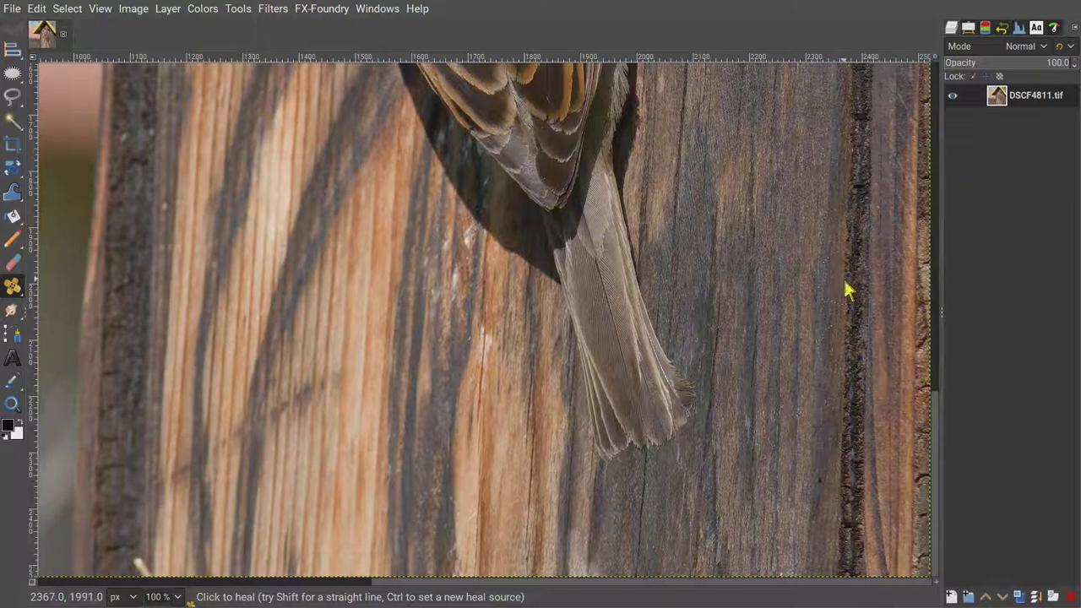
- Pan around the photo at 100% looking for spots and show the Healing tool options
{"action": "left_click_drag", "start_coordinate": [938, 384], "coordinate": [934, 80]}
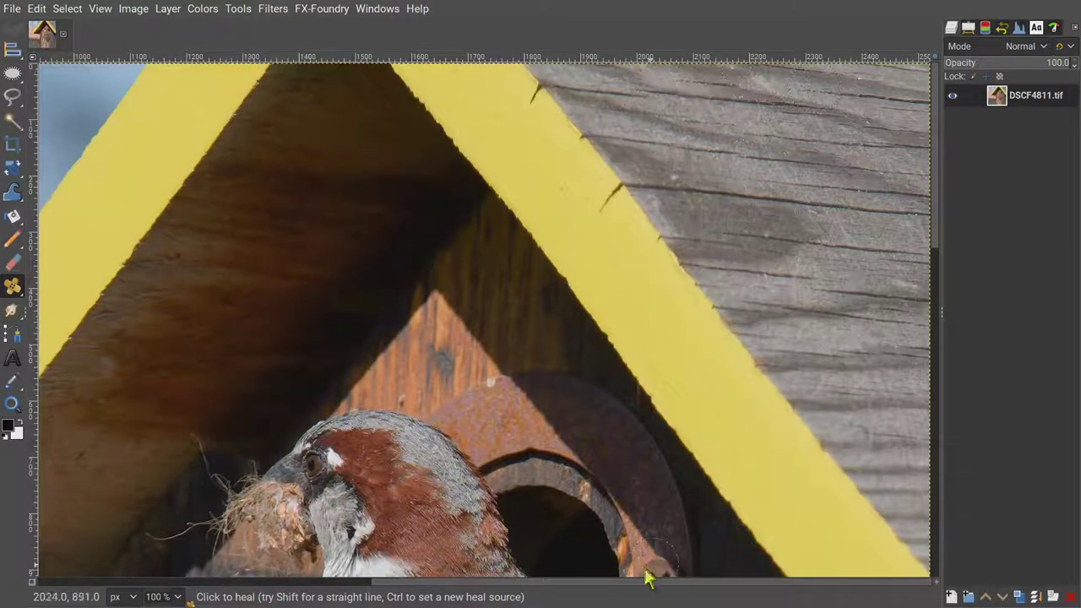
{"action": "scroll", "coordinate": [796, 321], "scroll_direction": "left", "scroll_amount": 5}
{"action": "scroll", "coordinate": [920, 304], "scroll_direction": "down", "scroll_amount": 3}
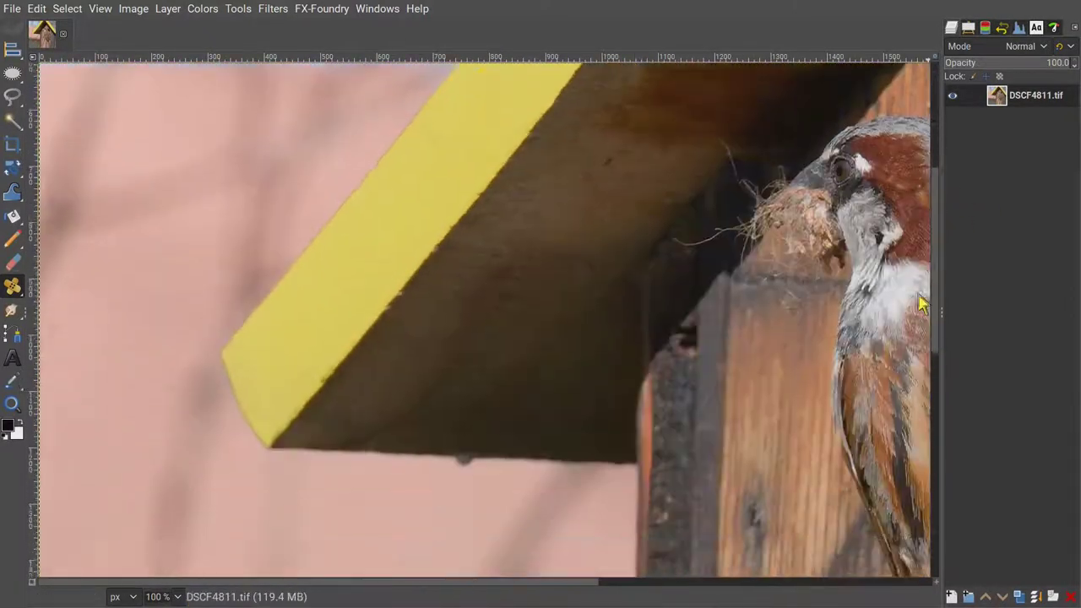
{"action": "scroll", "coordinate": [893, 450], "scroll_direction": "down", "scroll_amount": 5}
{"action": "scroll", "coordinate": [670, 523], "scroll_direction": "down", "scroll_amount": 2}
{"action": "scroll", "coordinate": [546, 565], "scroll_direction": "right", "scroll_amount": 3}
{"action": "scroll", "coordinate": [546, 565], "scroll_direction": "right", "scroll_amount": 4}
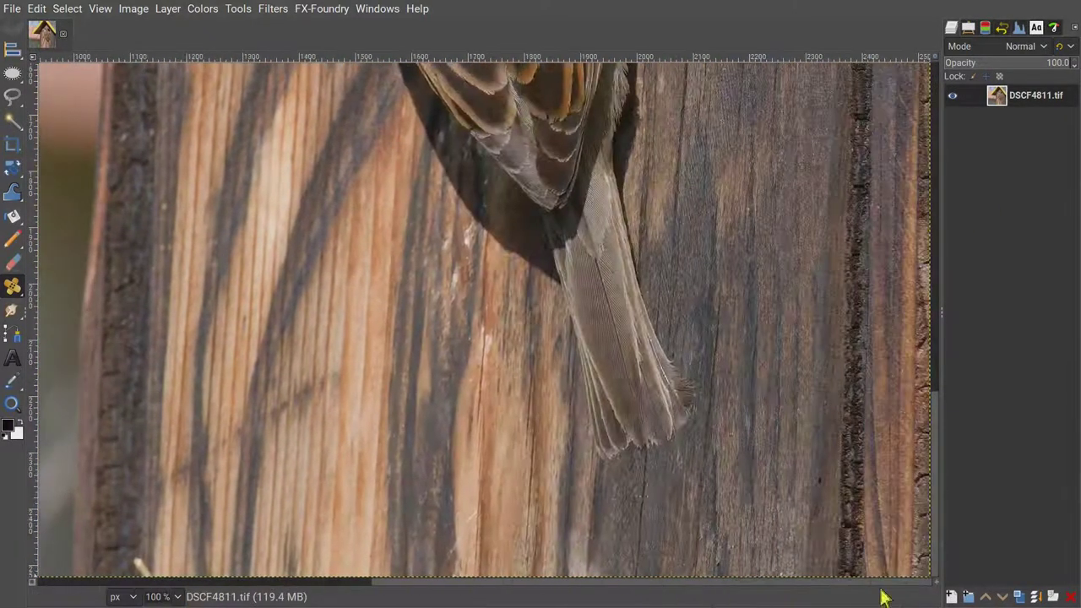
{"action": "mouse_move", "coordinate": [939, 469]}
{"action": "left_mouse_down"}
{"action": "mouse_move", "coordinate": [957, 273]}
{"action": "mouse_move", "coordinate": [953, 410]}
{"action": "mouse_move", "coordinate": [952, 372]}
{"action": "left_mouse_up"}
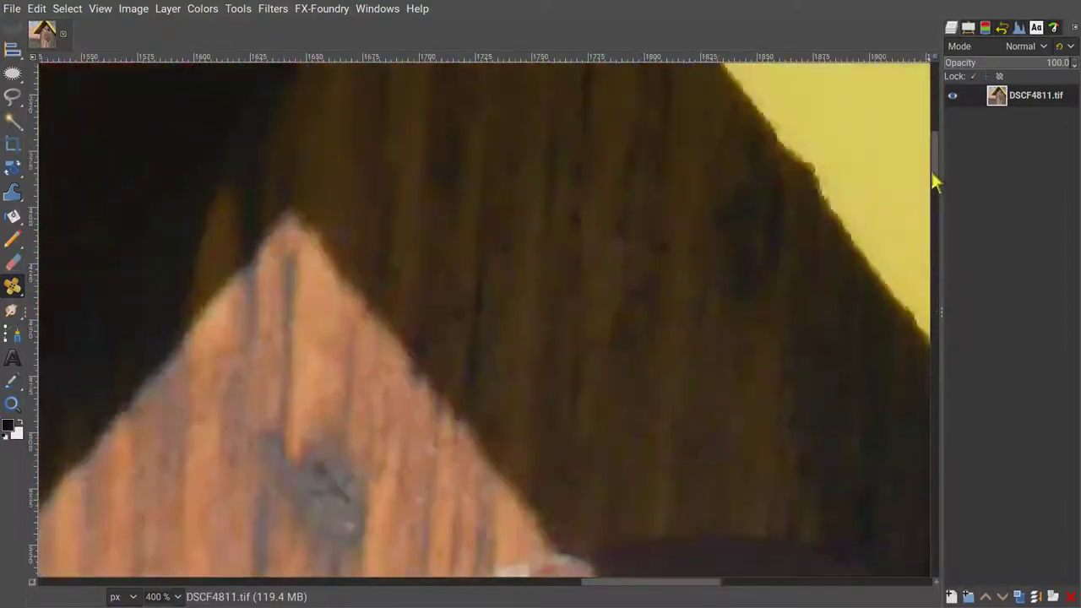
{"action": "scroll", "coordinate": [844, 338], "scroll_direction": "down", "scroll_amount": 3}
{"action": "left_click_drag", "start_coordinate": [599, 581], "coordinate": [523, 581]}
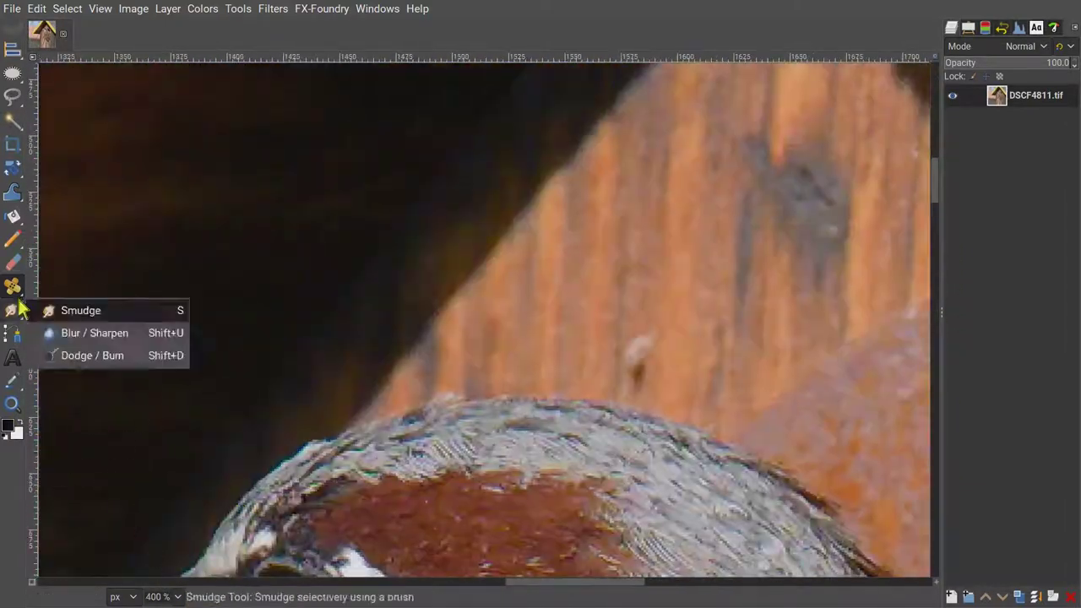
{"action": "left_click", "coordinate": [968, 29]}
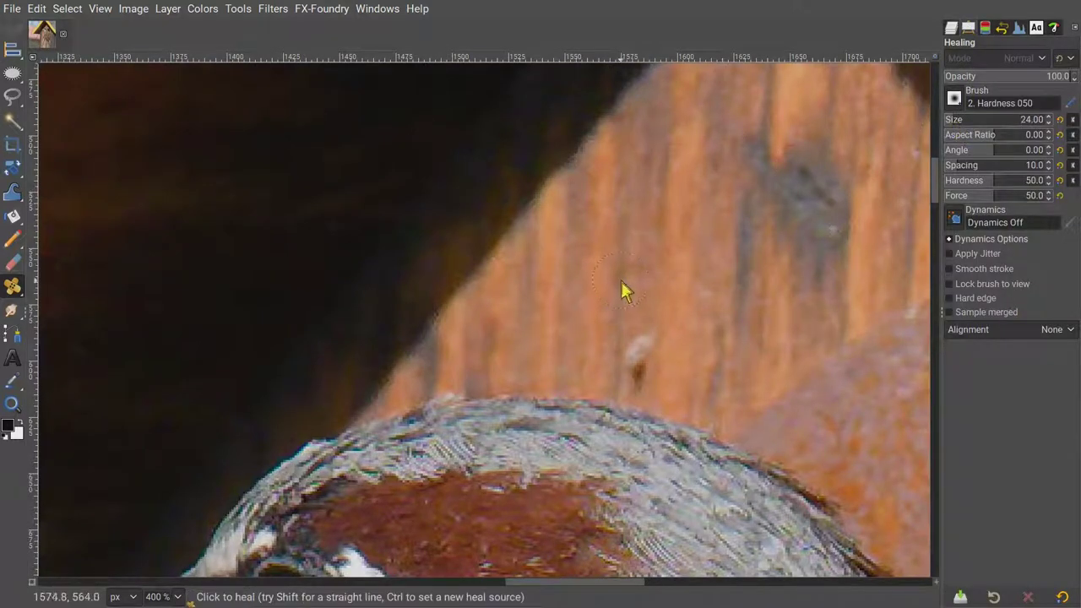
{"action": "left_click_drag", "start_coordinate": [935, 193], "coordinate": [936, 234]}
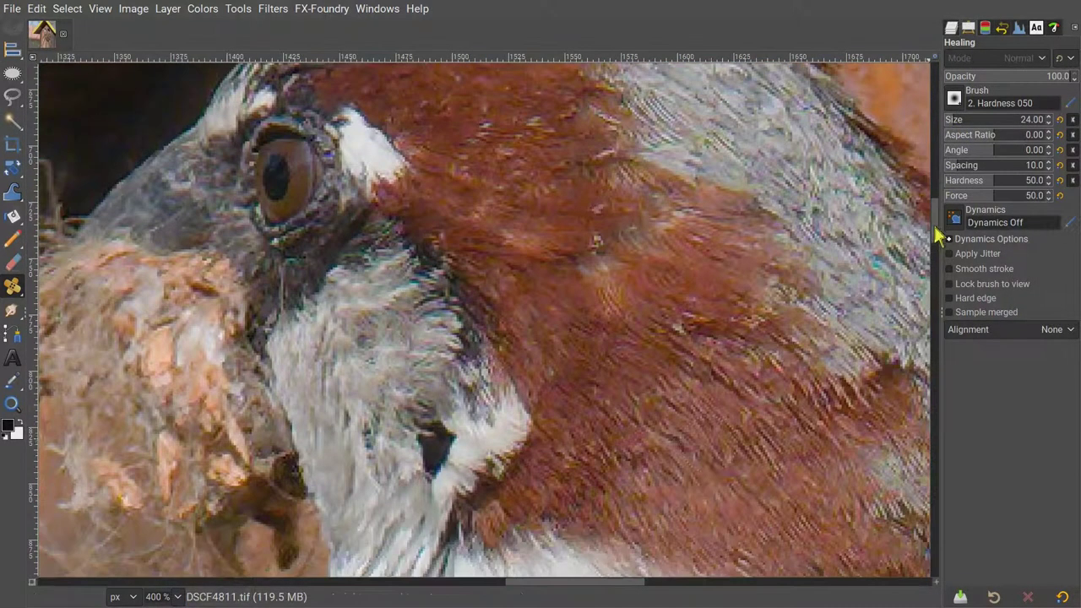
{"action": "left_click_drag", "start_coordinate": [591, 591], "coordinate": [478, 589]}
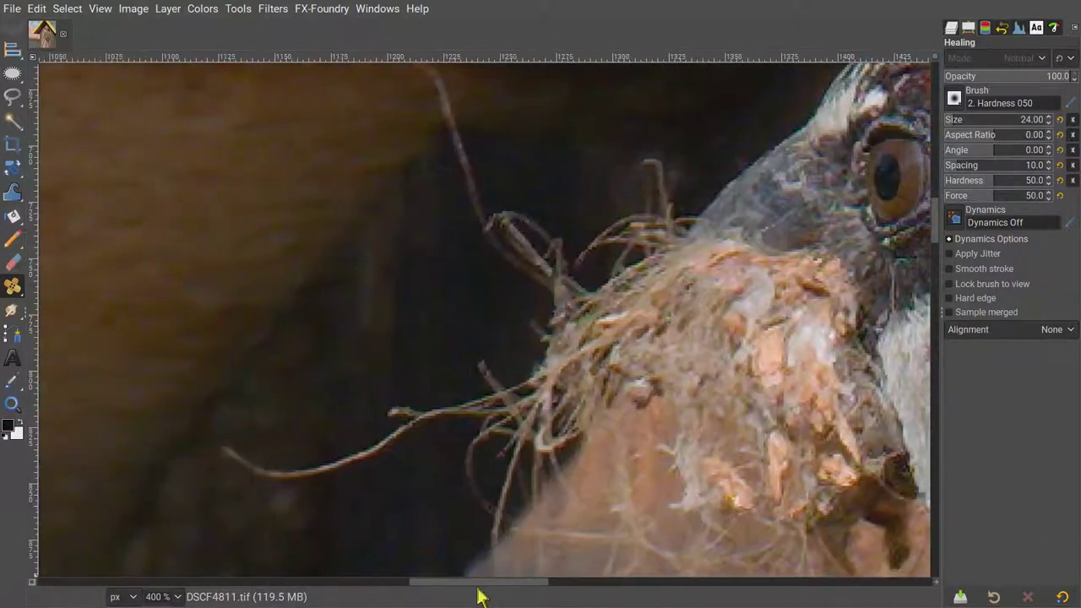
- Step through 200%, 100% and 50% zoom, ending at 25% for the whole photo
{"action": "left_click", "coordinate": [177, 597]}
{"action": "left_click", "coordinate": [168, 508]}
{"action": "left_click", "coordinate": [177, 597]}
{"action": "left_click", "coordinate": [167, 525]}
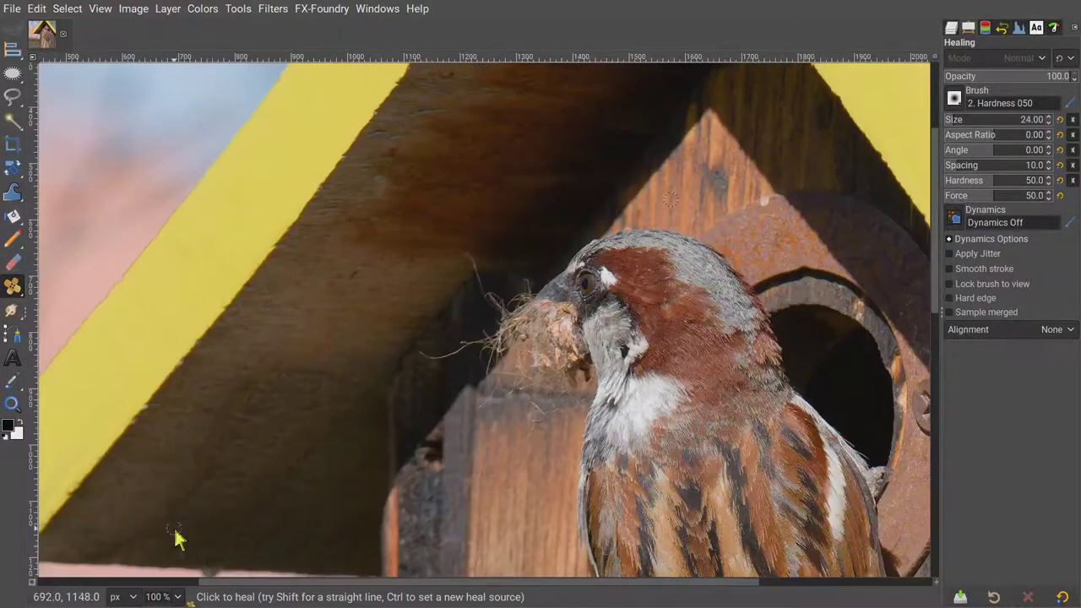
{"action": "left_click", "coordinate": [177, 598]}
{"action": "left_click", "coordinate": [173, 543]}
{"action": "left_click", "coordinate": [178, 598]}
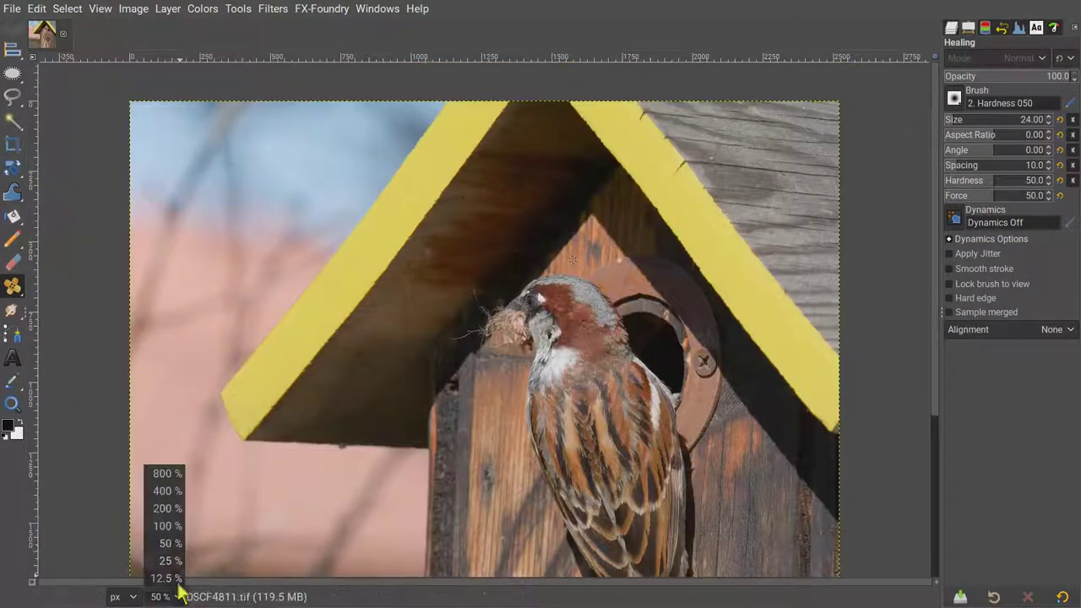
{"action": "left_click", "coordinate": [169, 562]}
- Apply Colors > Levels after trying and discarding the automatic input levels
{"action": "left_click", "coordinate": [202, 9]}
{"action": "left_click", "coordinate": [203, 167]}
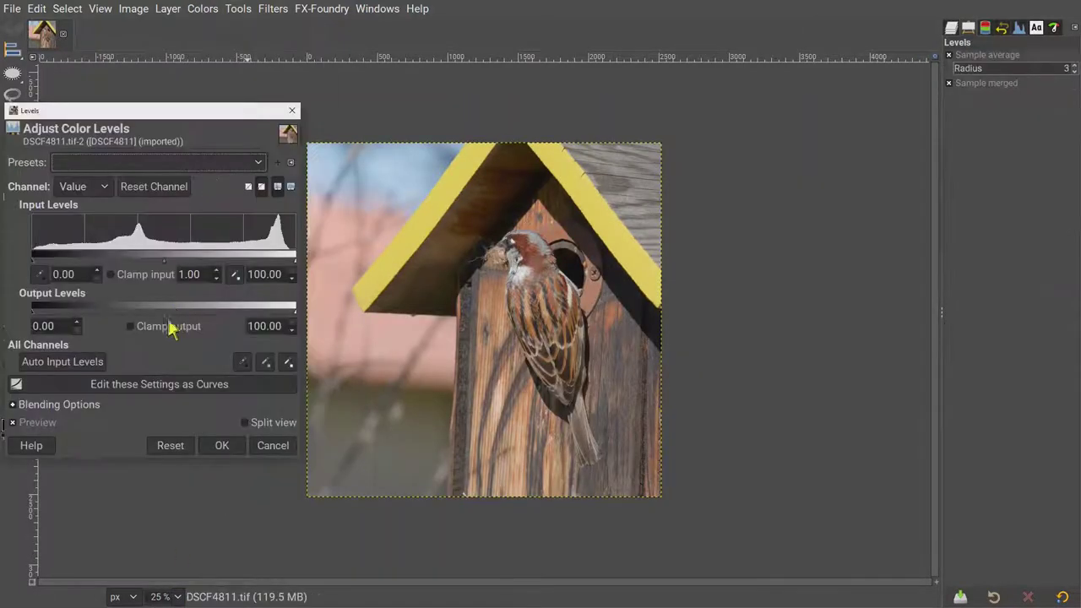
{"action": "left_click", "coordinate": [96, 362]}
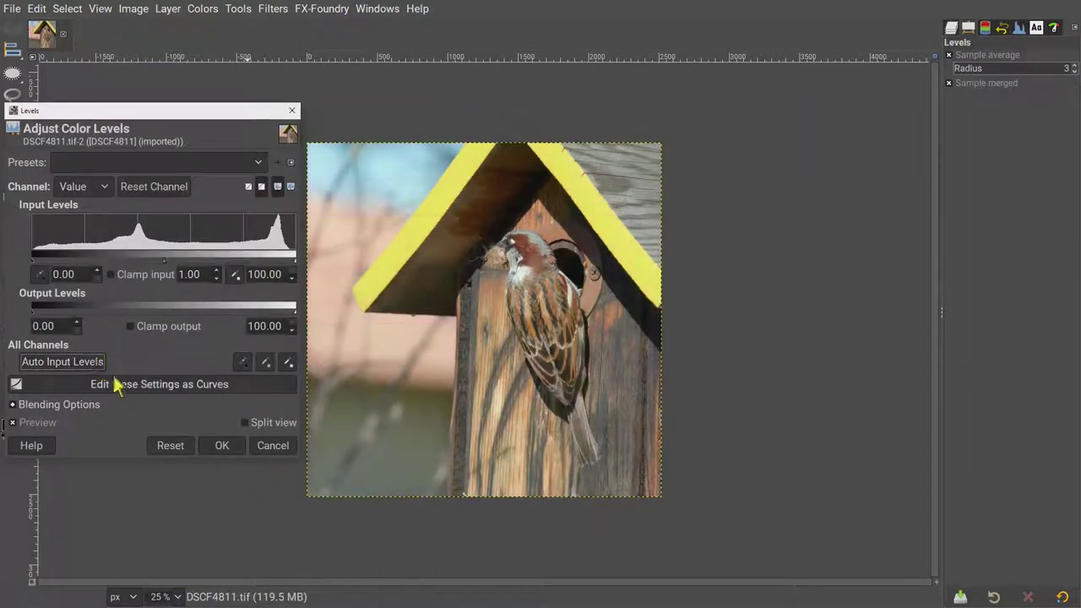
{"action": "left_click", "coordinate": [172, 445]}
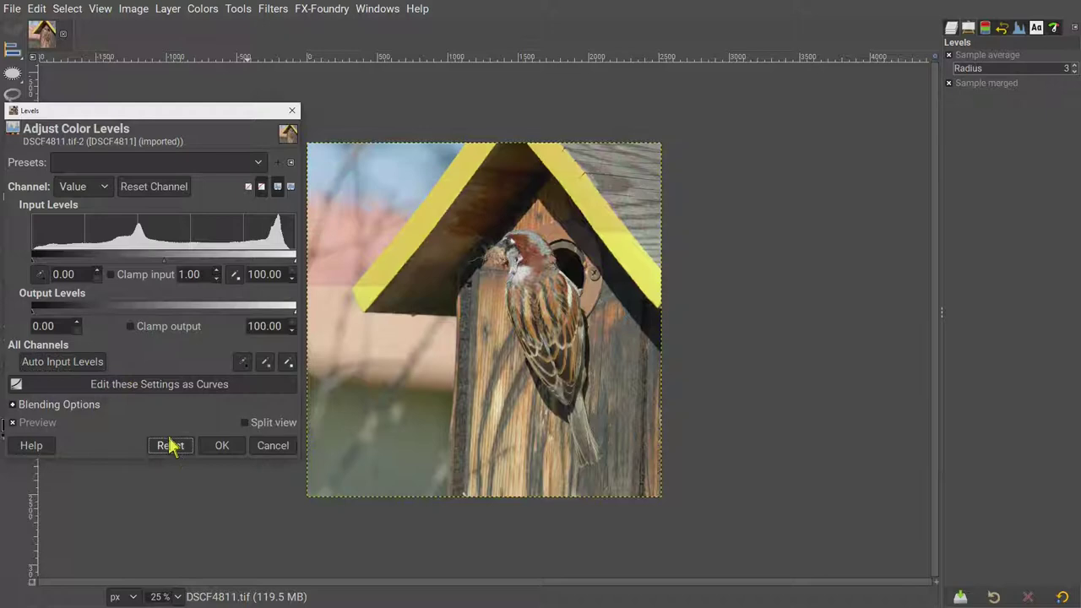
{"action": "left_click", "coordinate": [213, 445]}
{"action": "left_click", "coordinate": [377, 8]}
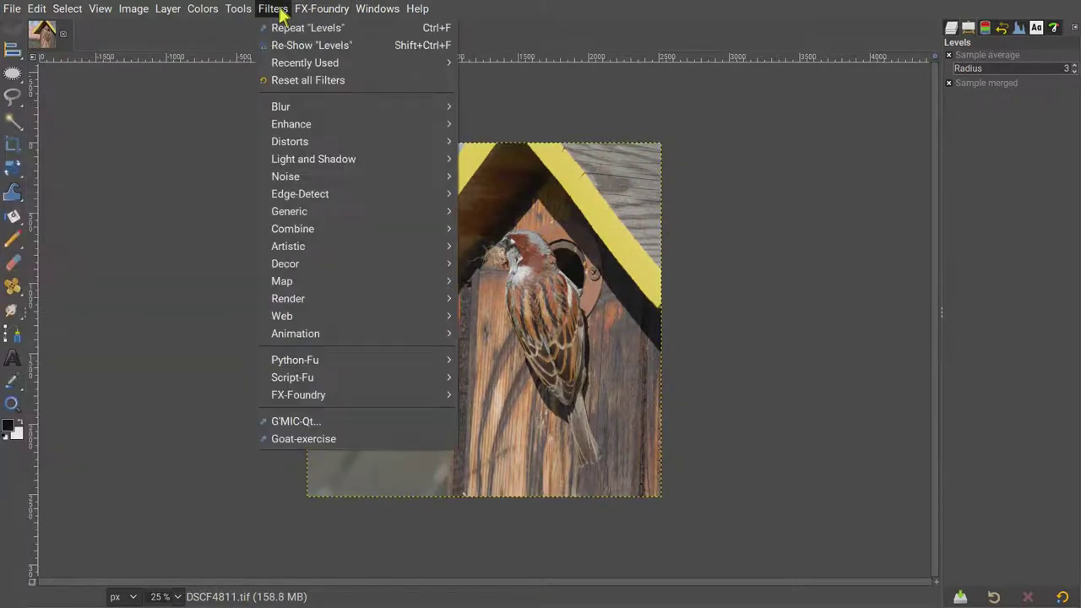
- Add a Vignette, stretched into a tall ellipse with its focus shifted right, viewed at 12.5%
{"action": "left_click", "coordinate": [498, 277]}
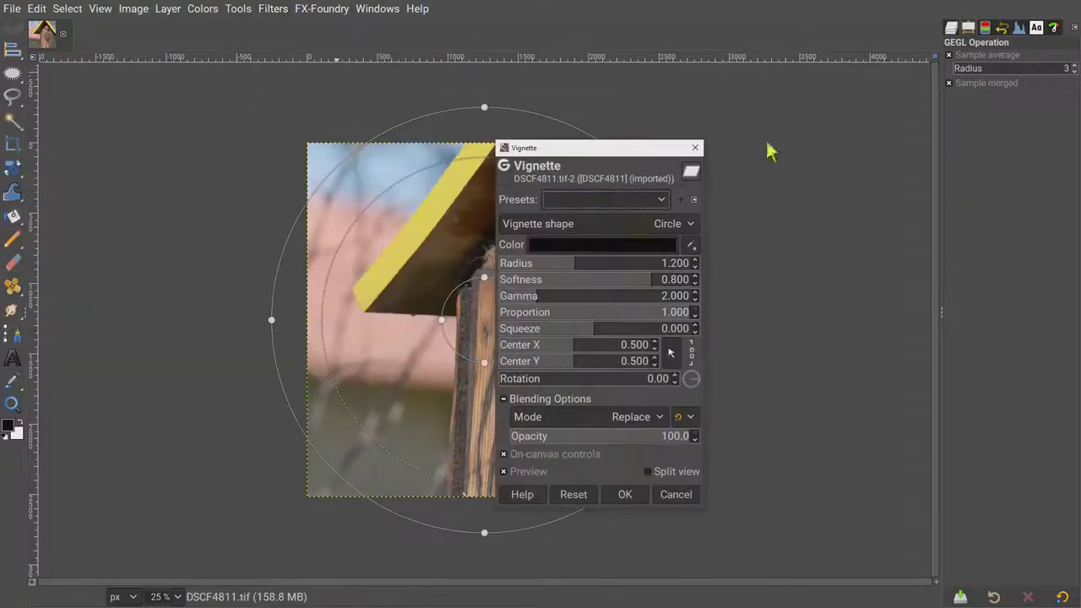
{"action": "left_click_drag", "start_coordinate": [751, 309], "coordinate": [777, 168]}
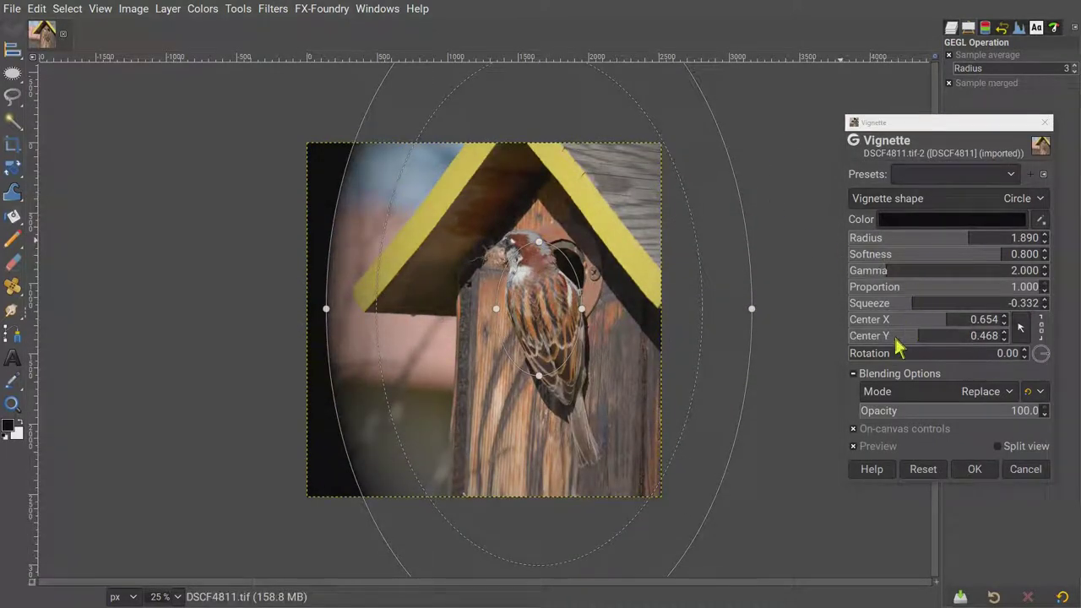
{"action": "left_click_drag", "start_coordinate": [622, 301], "coordinate": [671, 272]}
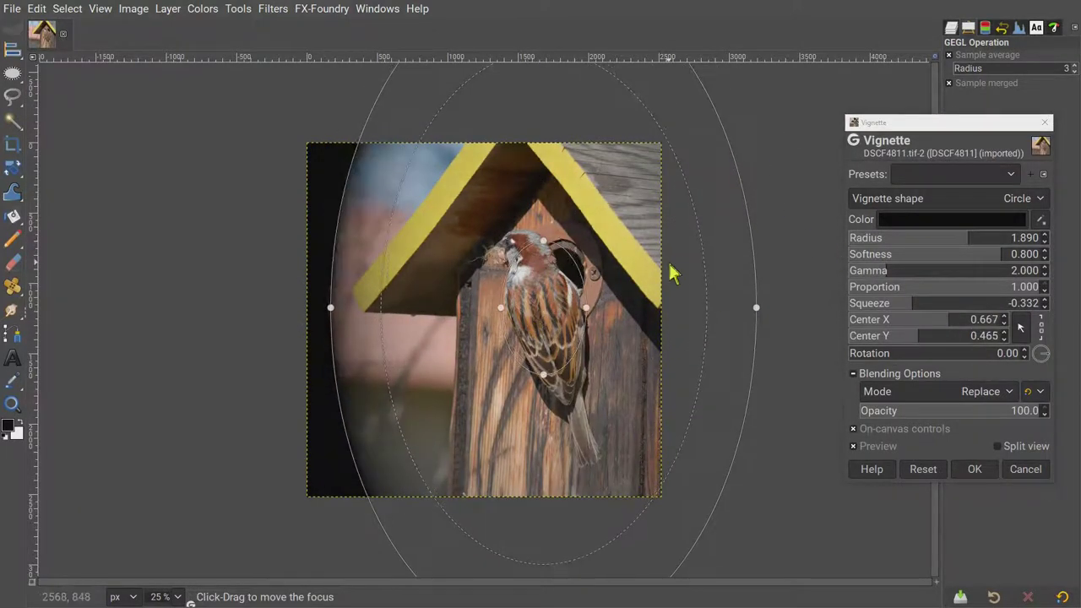
{"action": "left_click", "coordinate": [177, 596]}
{"action": "left_click", "coordinate": [161, 582]}
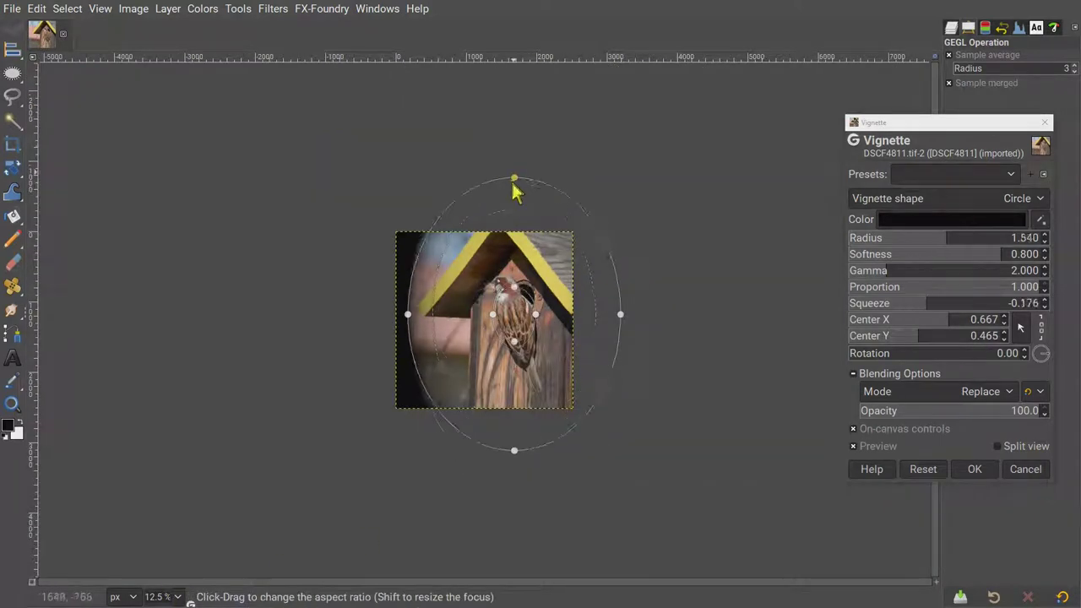
- Shape the vignette into an upright ellipse around the sparrow and lower opacity to 16.6
{"action": "left_click_drag", "start_coordinate": [513, 178], "coordinate": [513, 208]}
{"action": "left_click_drag", "start_coordinate": [415, 317], "coordinate": [510, 322]}
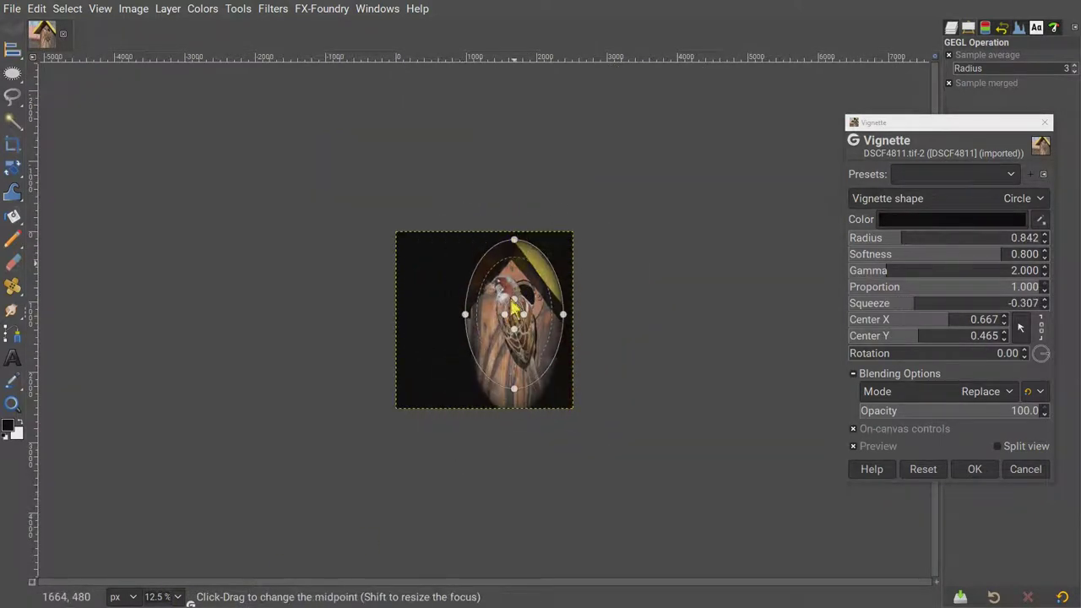
{"action": "left_click_drag", "start_coordinate": [435, 314], "coordinate": [451, 318]}
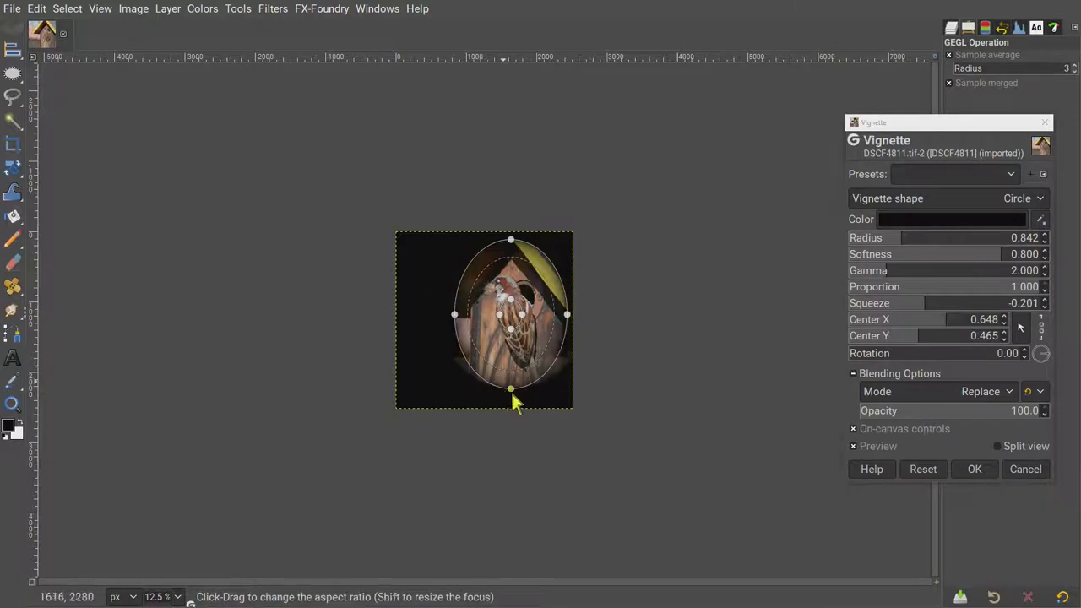
{"action": "left_click_drag", "start_coordinate": [511, 391], "coordinate": [513, 398]}
{"action": "left_click", "coordinate": [177, 597]}
{"action": "left_click", "coordinate": [173, 555]}
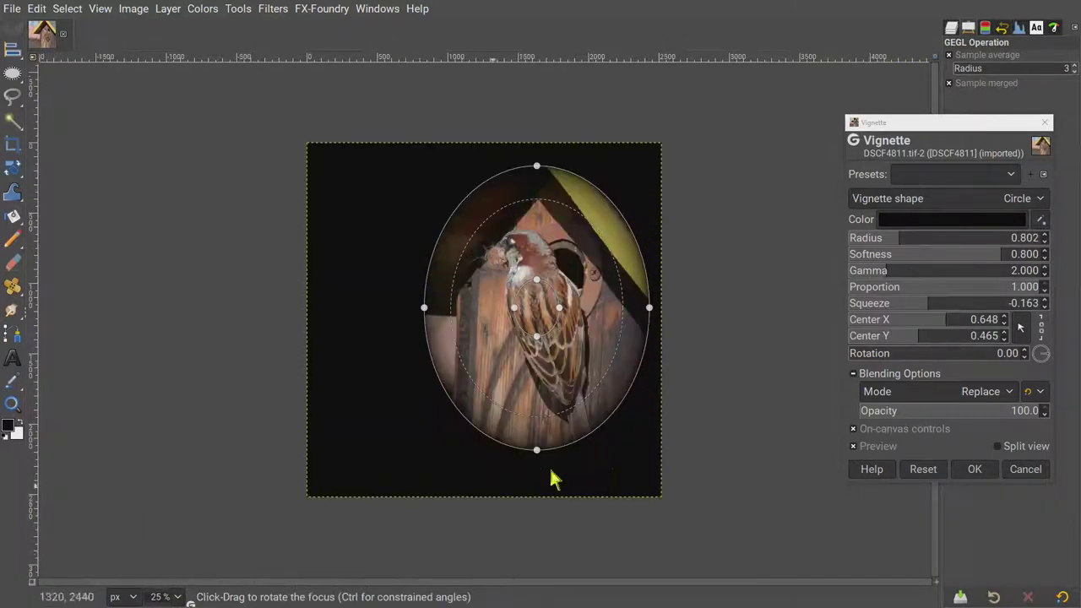
{"action": "left_click", "coordinate": [880, 411]}
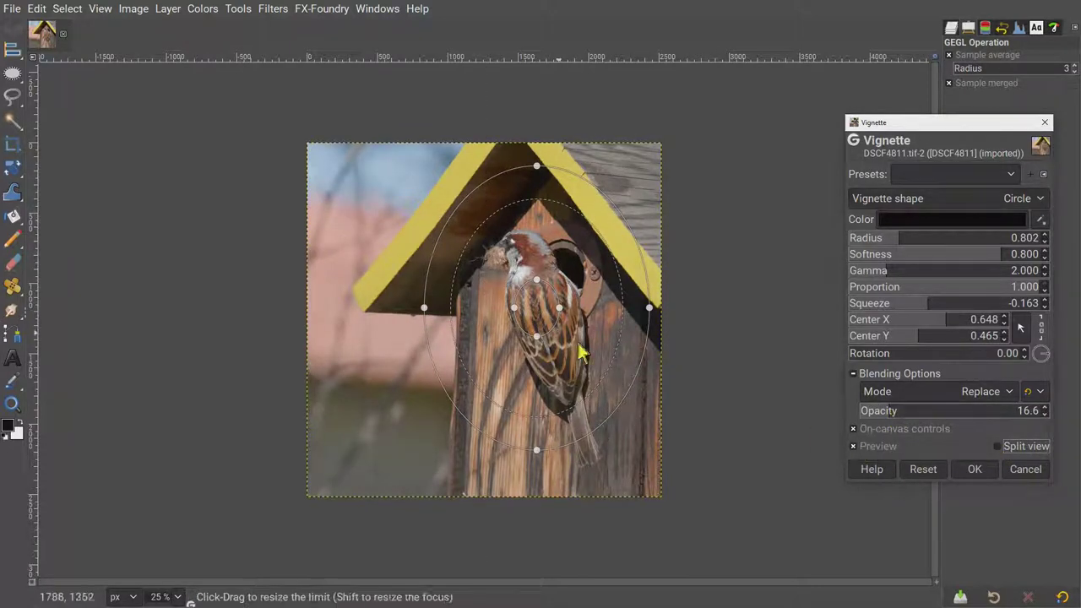
- Try Normal and Color erase blend modes, then set the vignette to Darken only
{"action": "left_click", "coordinate": [853, 428]}
{"action": "left_click", "coordinate": [853, 449]}
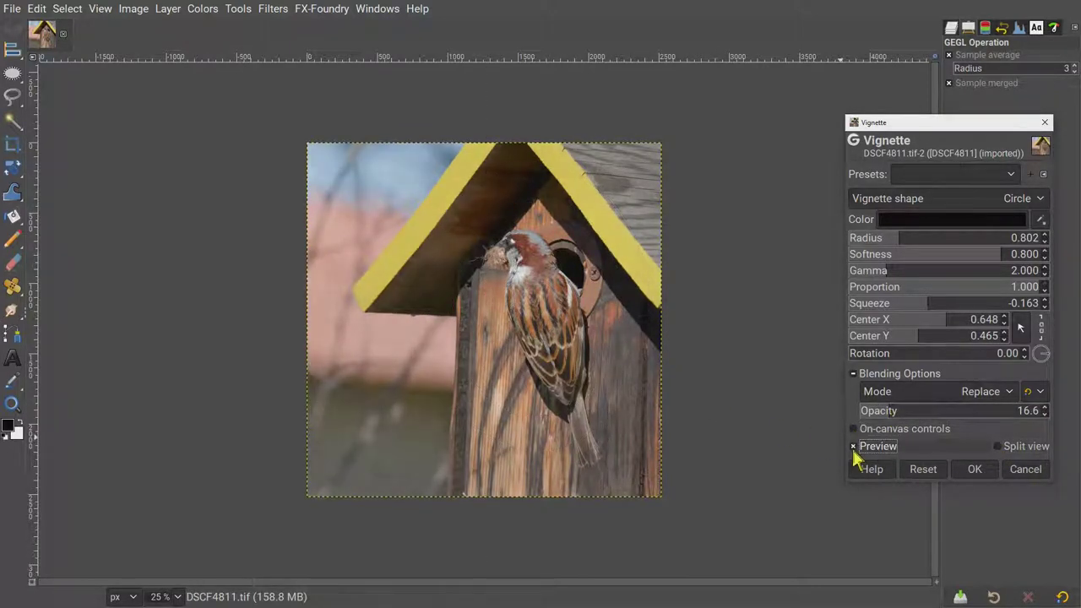
{"action": "left_click", "coordinate": [853, 430]}
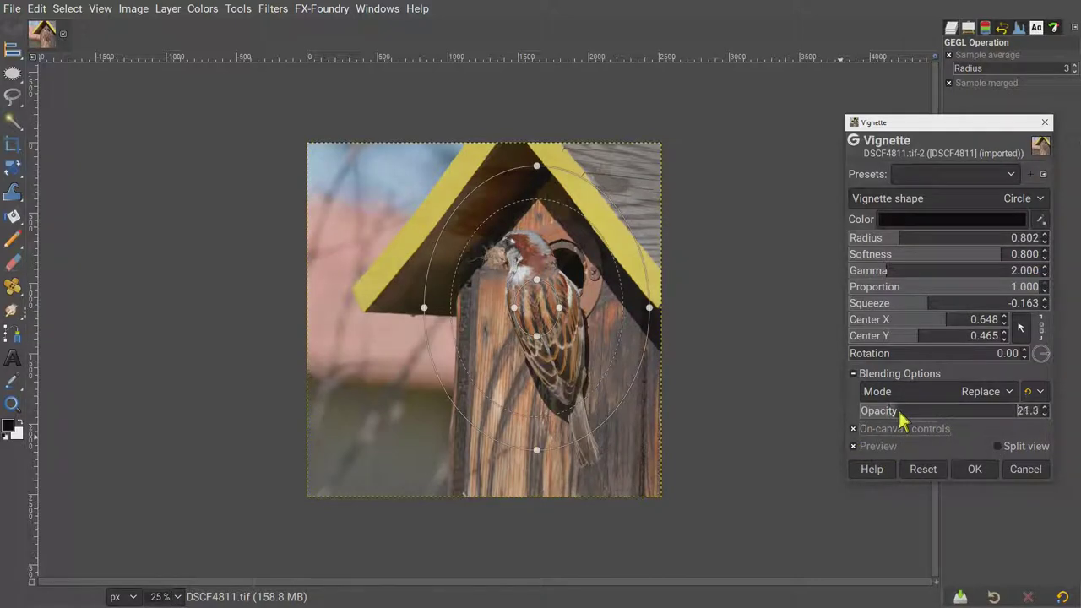
{"action": "left_click", "coordinate": [954, 393]}
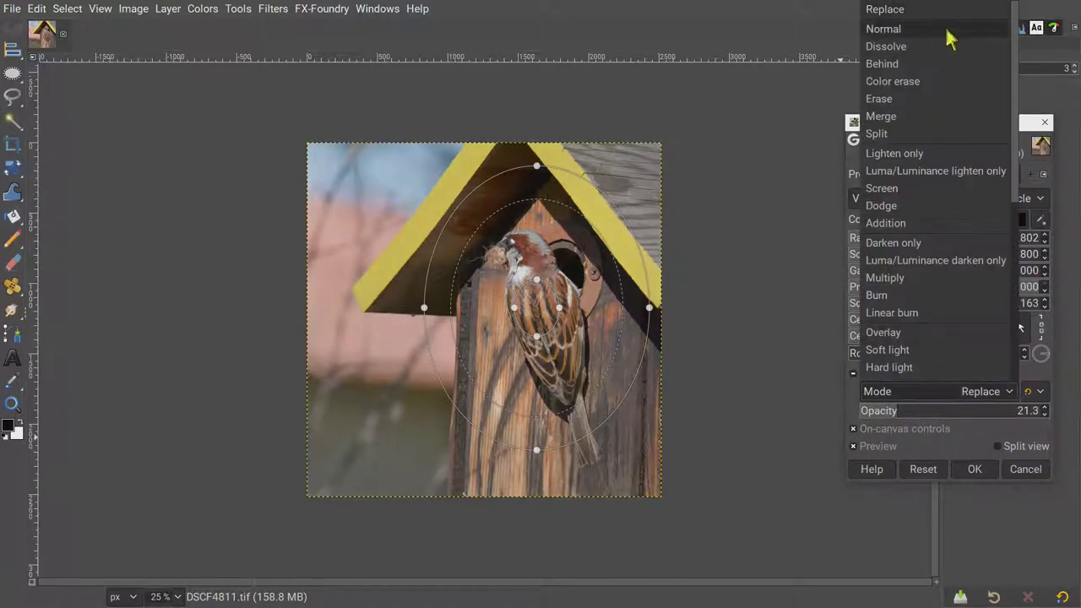
{"action": "left_click", "coordinate": [948, 30]}
{"action": "left_click", "coordinate": [1012, 394]}
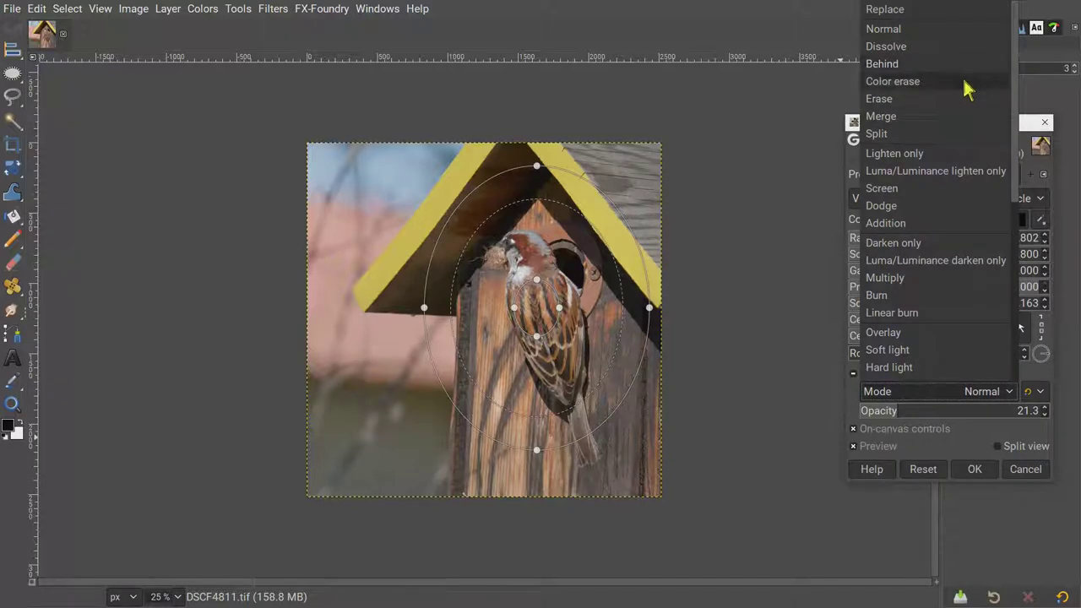
{"action": "left_click", "coordinate": [966, 82]}
{"action": "left_click", "coordinate": [1011, 402]}
{"action": "left_click", "coordinate": [928, 241]}
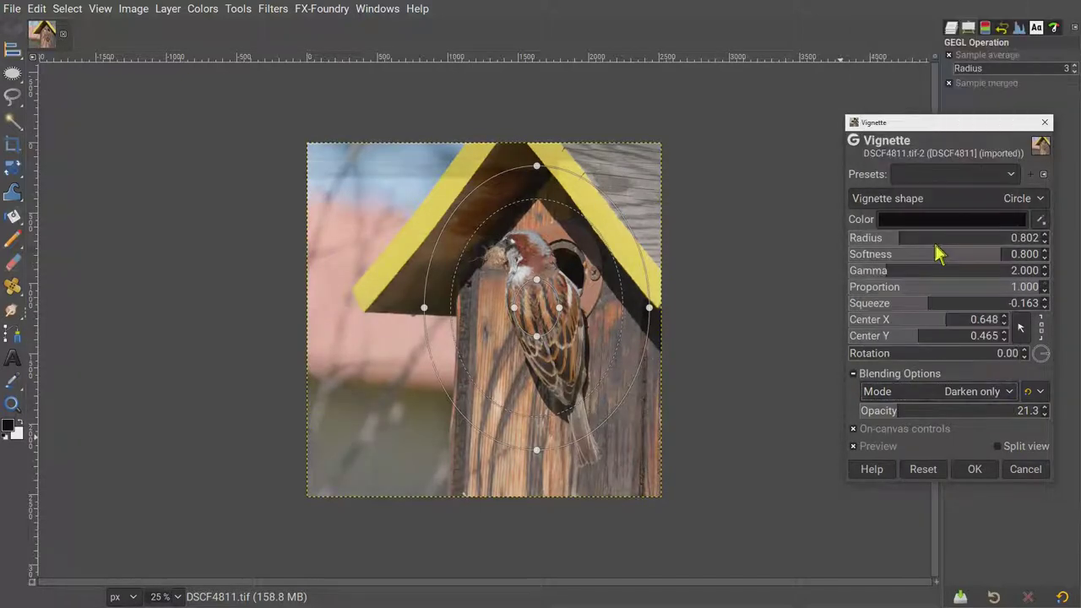
{"action": "left_click", "coordinate": [854, 447]}
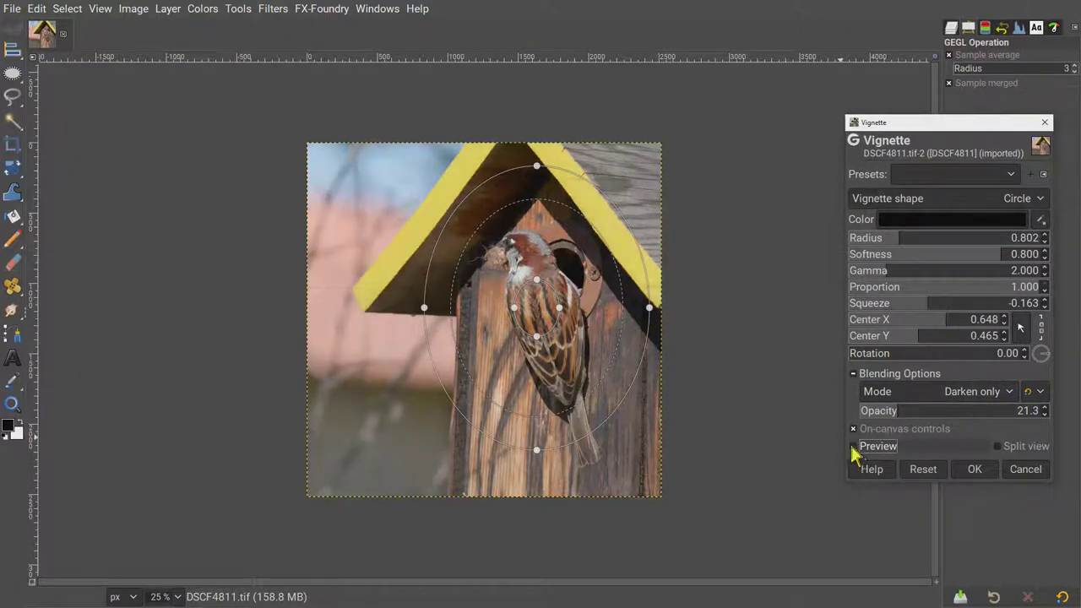
{"action": "left_click", "coordinate": [855, 446]}
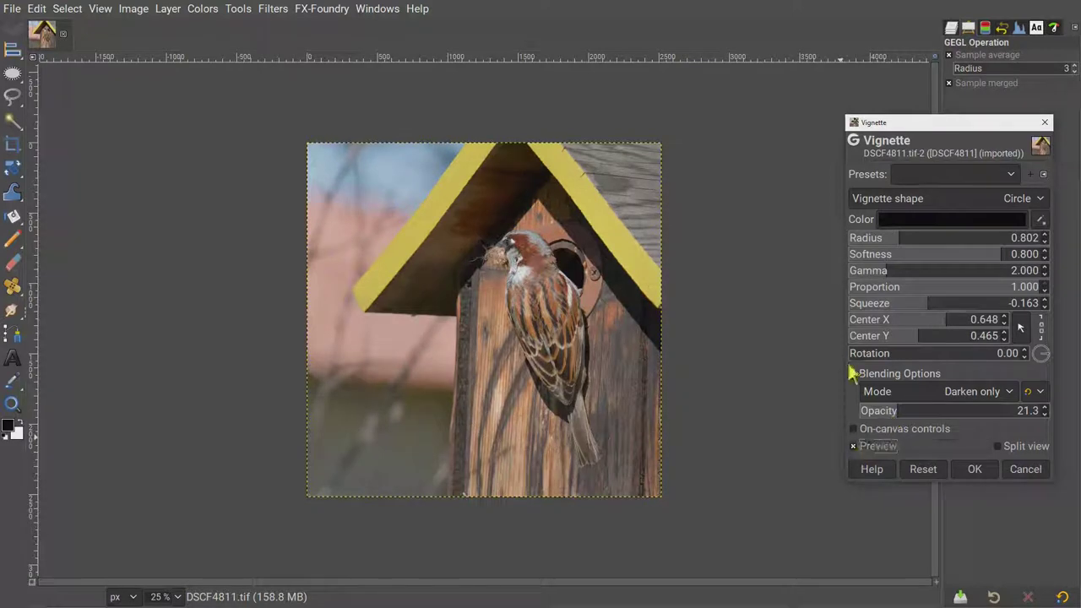
- Centre the vignette over the sparrow, squeeze it slightly narrower and fine-tune its softness
{"action": "left_click_drag", "start_coordinate": [937, 140], "coordinate": [818, 118]}
{"action": "left_click", "coordinate": [735, 406]}
{"action": "left_click_drag", "start_coordinate": [581, 349], "coordinate": [543, 160]}
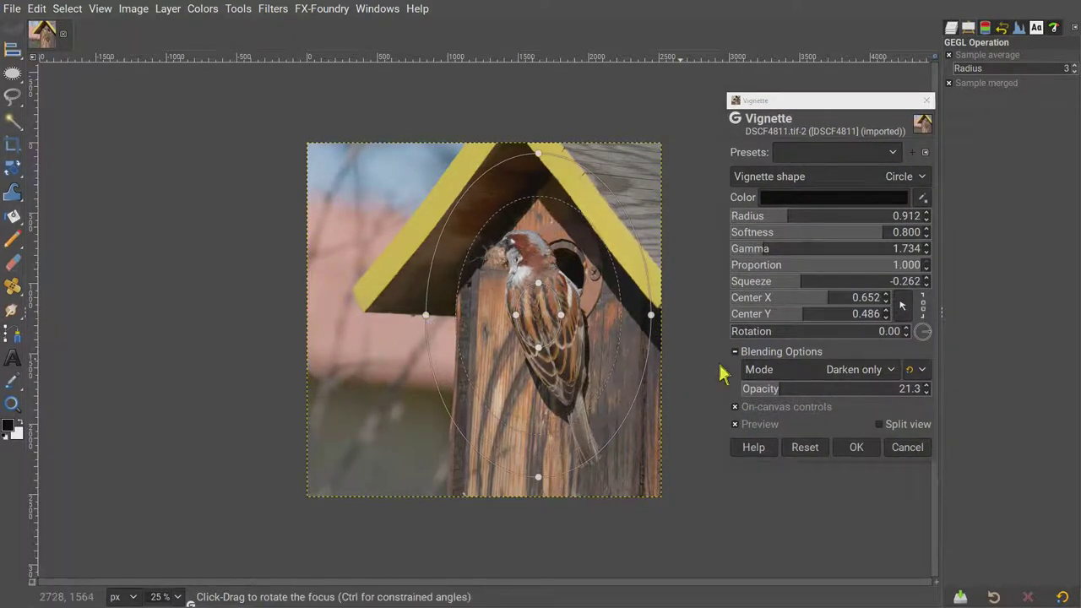
{"action": "left_click_drag", "start_coordinate": [811, 282], "coordinate": [799, 291]}
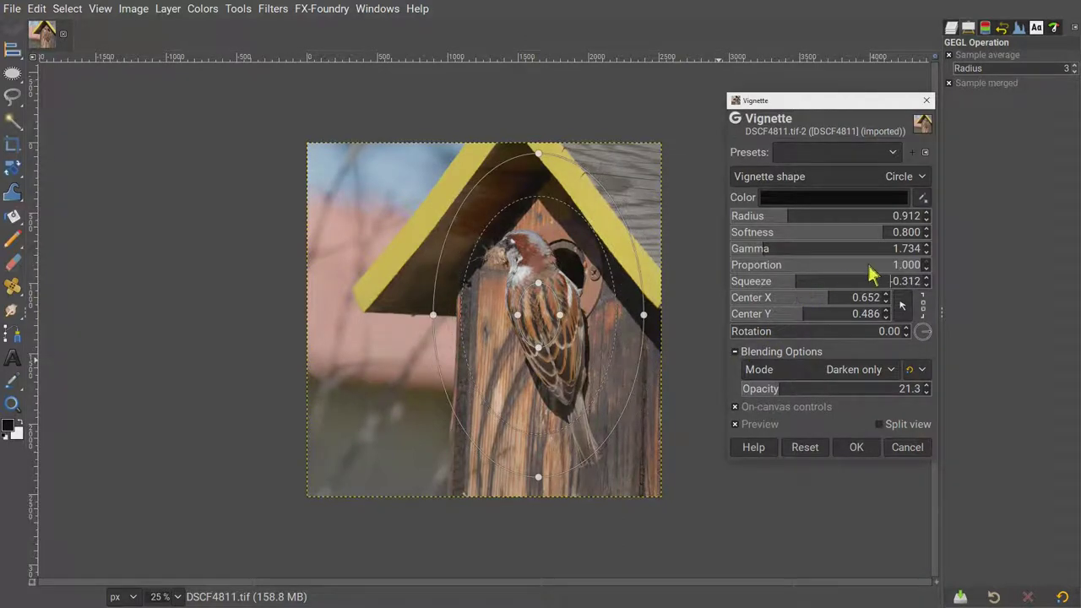
{"action": "left_click", "coordinate": [816, 235]}
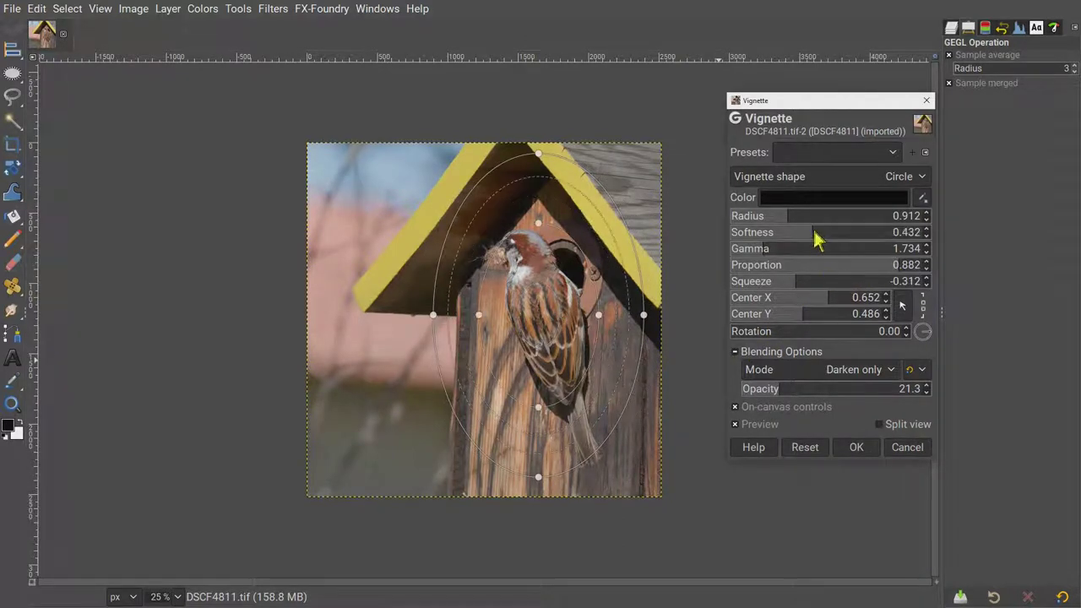
{"action": "left_click", "coordinate": [883, 235]}
{"action": "left_click_drag", "start_coordinate": [540, 325], "coordinate": [543, 319]}
- Compare before and after, keep the Circle shape, and apply the vignette
{"action": "left_click", "coordinate": [735, 425]}
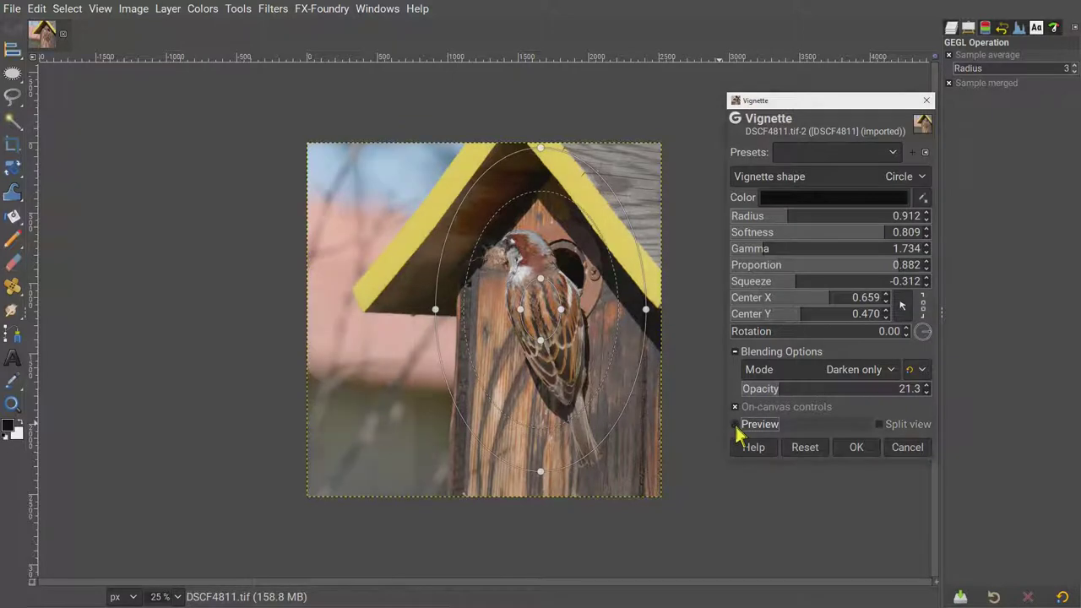
{"action": "left_click", "coordinate": [735, 425]}
{"action": "left_click", "coordinate": [734, 425]}
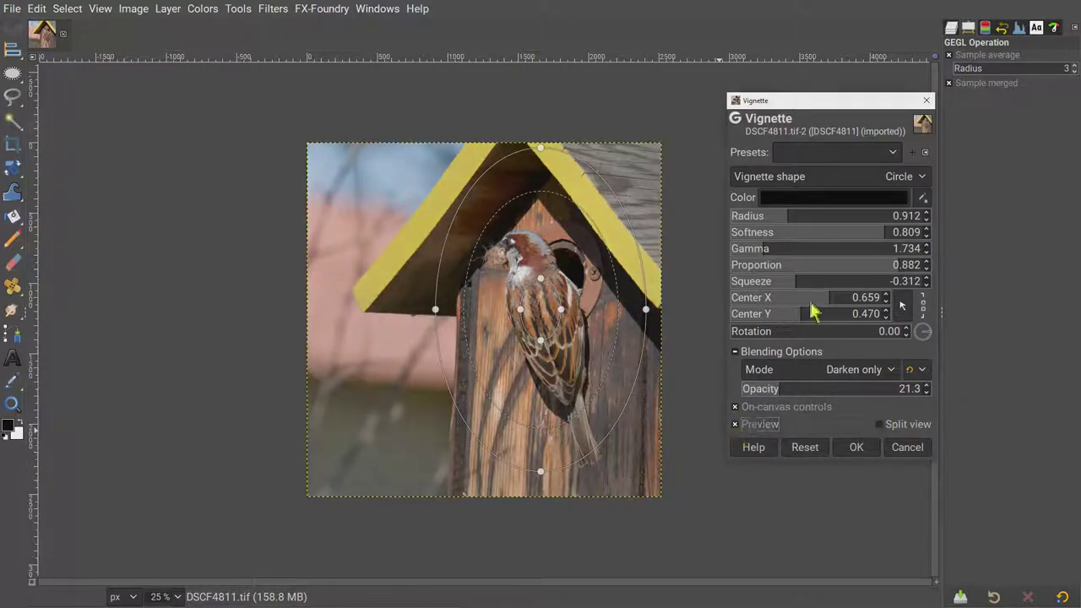
{"action": "left_click", "coordinate": [921, 177]}
{"action": "key", "text": "Escape"}
{"action": "left_click", "coordinate": [856, 446]}
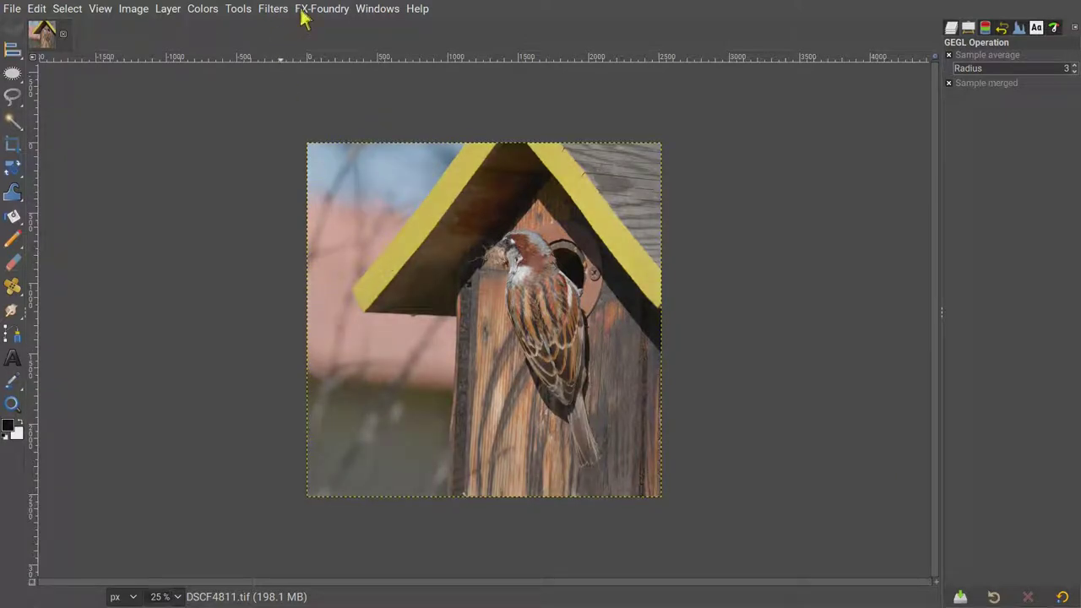
- Skip saving an XCF project and export the sparrow photo as a JPEG to the Desktop
{"action": "left_click", "coordinate": [12, 8]}
{"action": "left_click", "coordinate": [36, 140]}
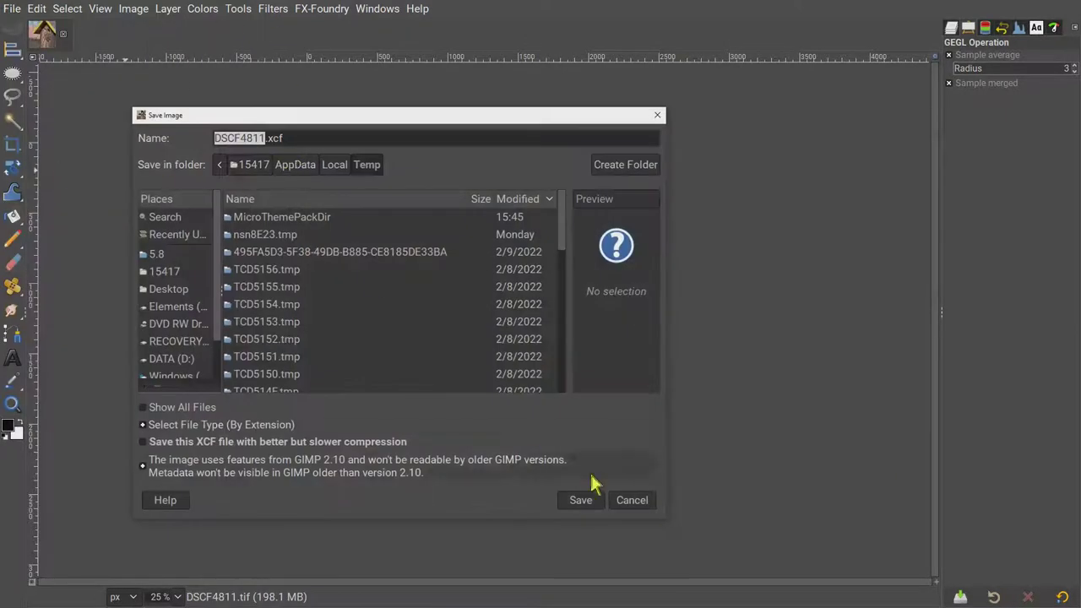
{"action": "left_click", "coordinate": [631, 500]}
{"action": "left_click", "coordinate": [12, 9]}
{"action": "left_click", "coordinate": [48, 236]}
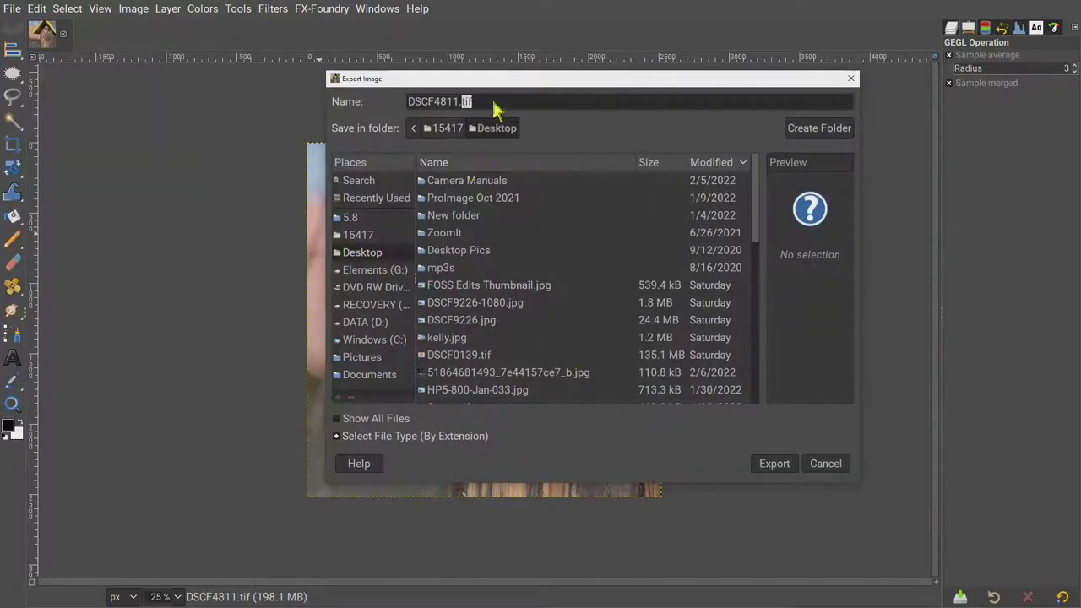
{"action": "left_click", "coordinate": [774, 464]}
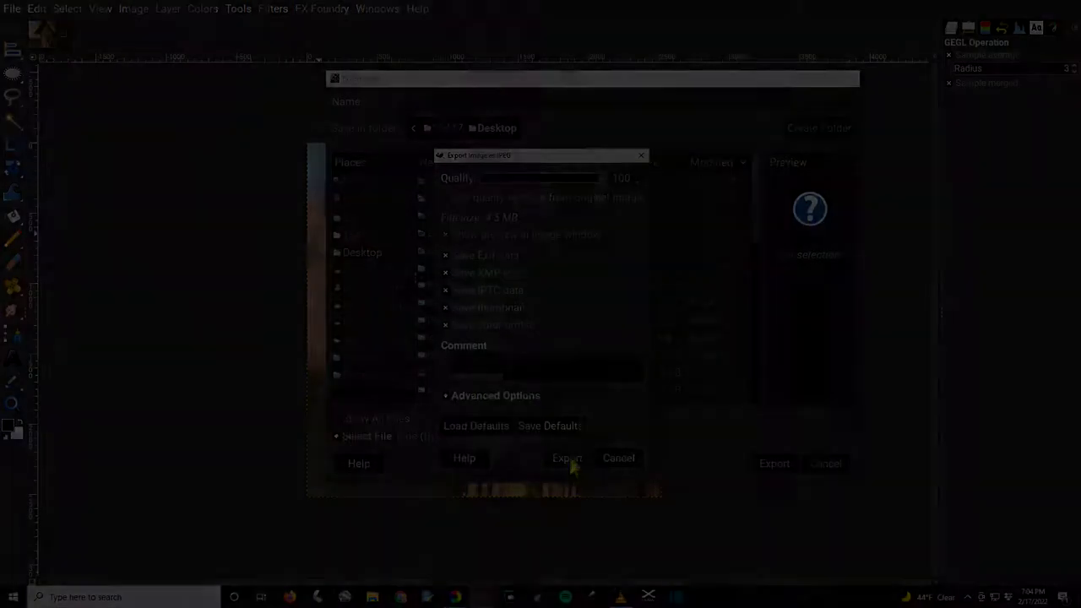